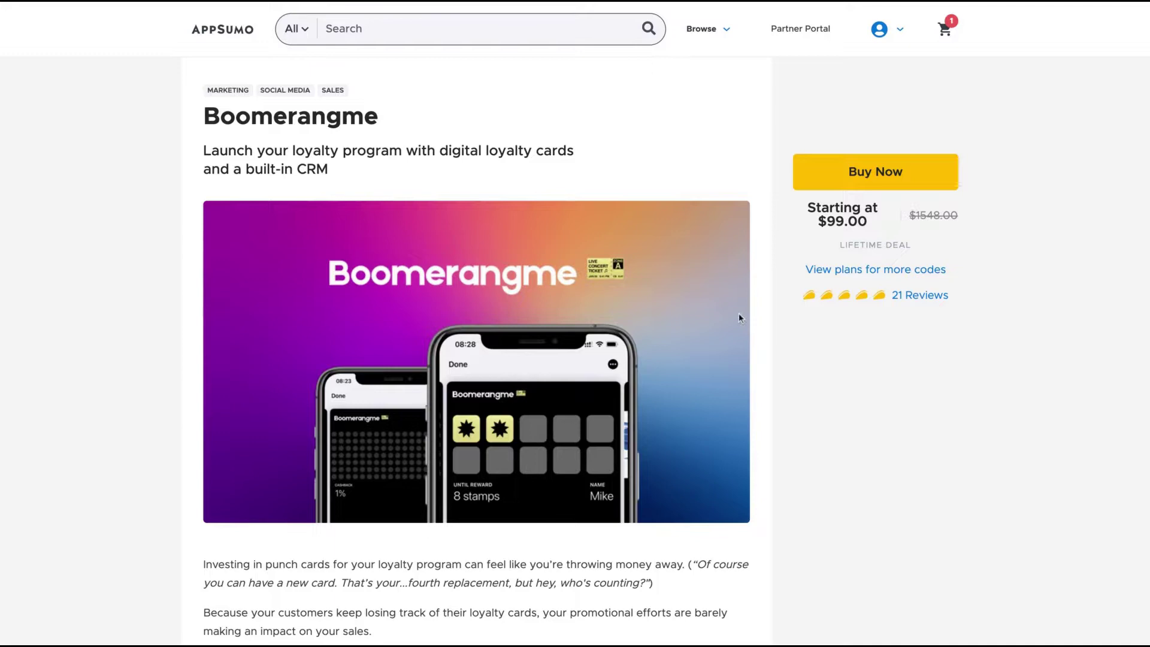
Scroll the AppSumo deal page down to the Boomerangme Plans and Features list
{"action": "scroll", "coordinate": [734, 334], "scroll_direction": "down", "scroll_amount": 10}
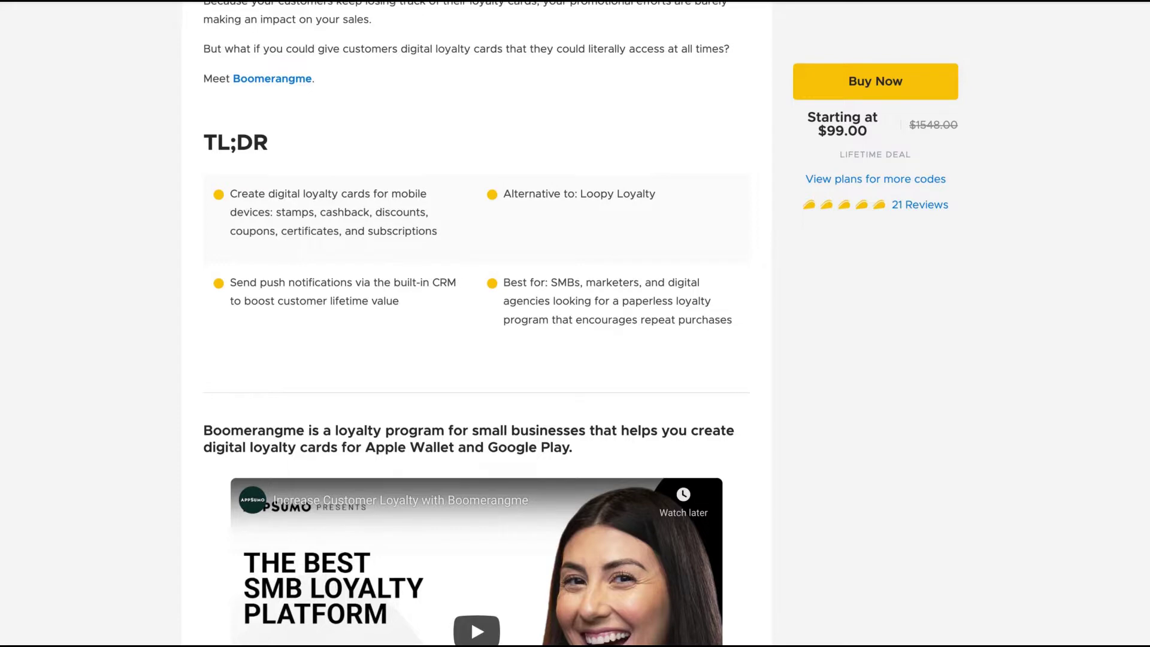
{"action": "scroll", "coordinate": [476, 351], "scroll_direction": "up", "scroll_amount": 5}
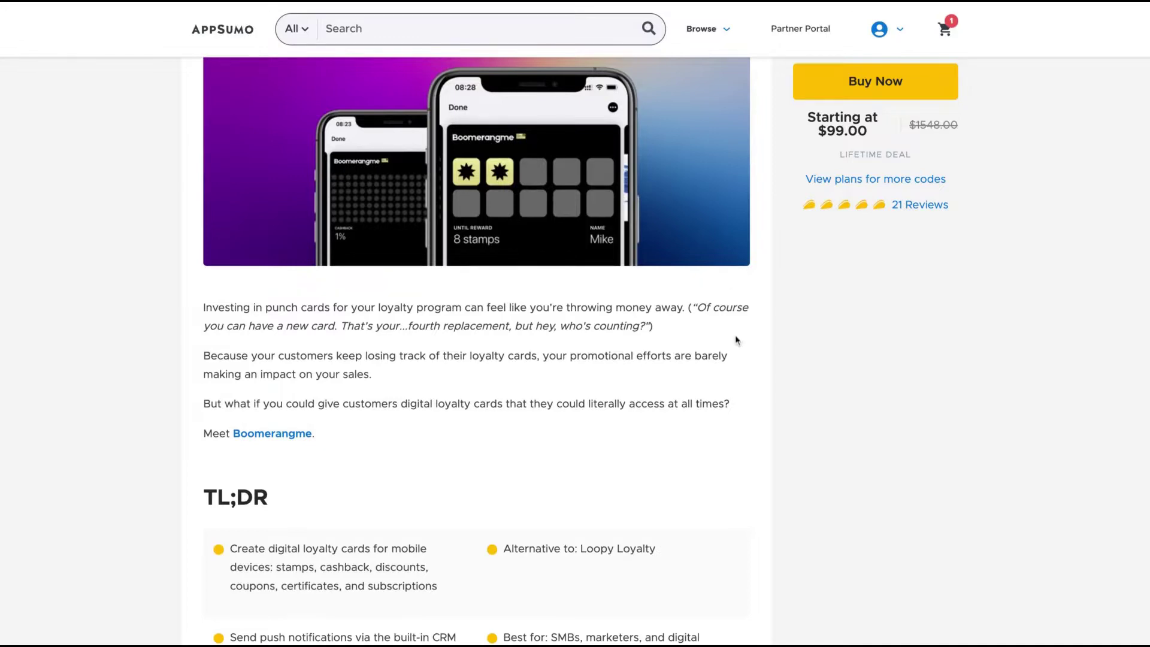
{"action": "scroll", "coordinate": [738, 323], "scroll_direction": "up", "scroll_amount": 3}
{"action": "scroll", "coordinate": [738, 320], "scroll_direction": "up", "scroll_amount": 1}
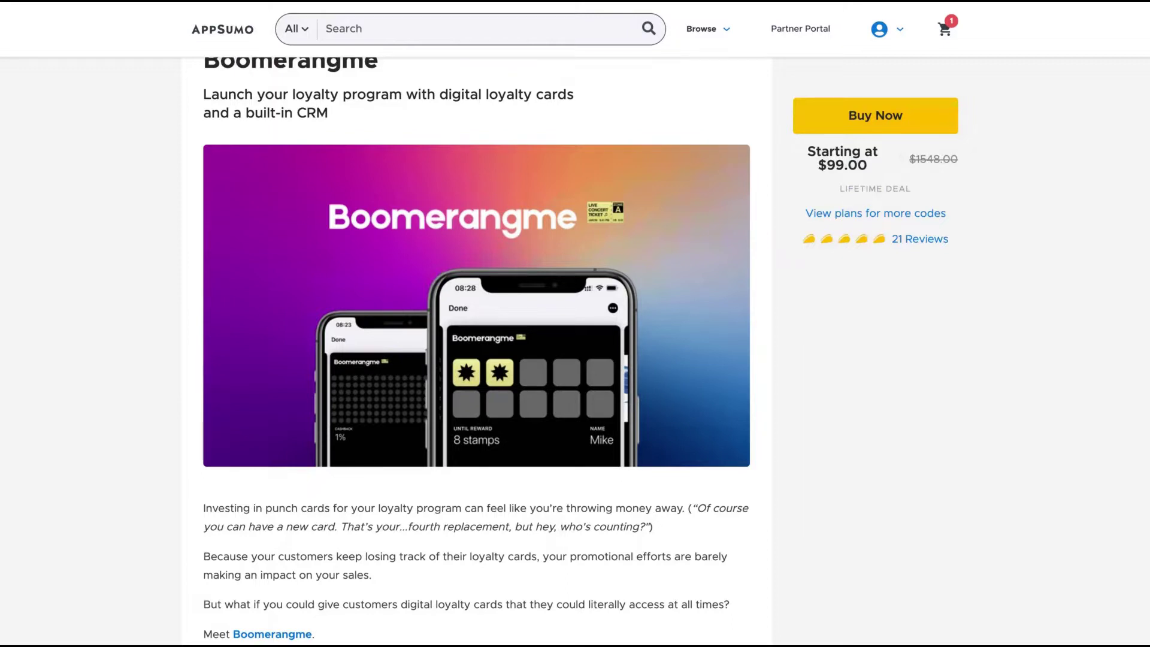
{"action": "scroll", "coordinate": [763, 234], "scroll_direction": "down", "scroll_amount": 10}
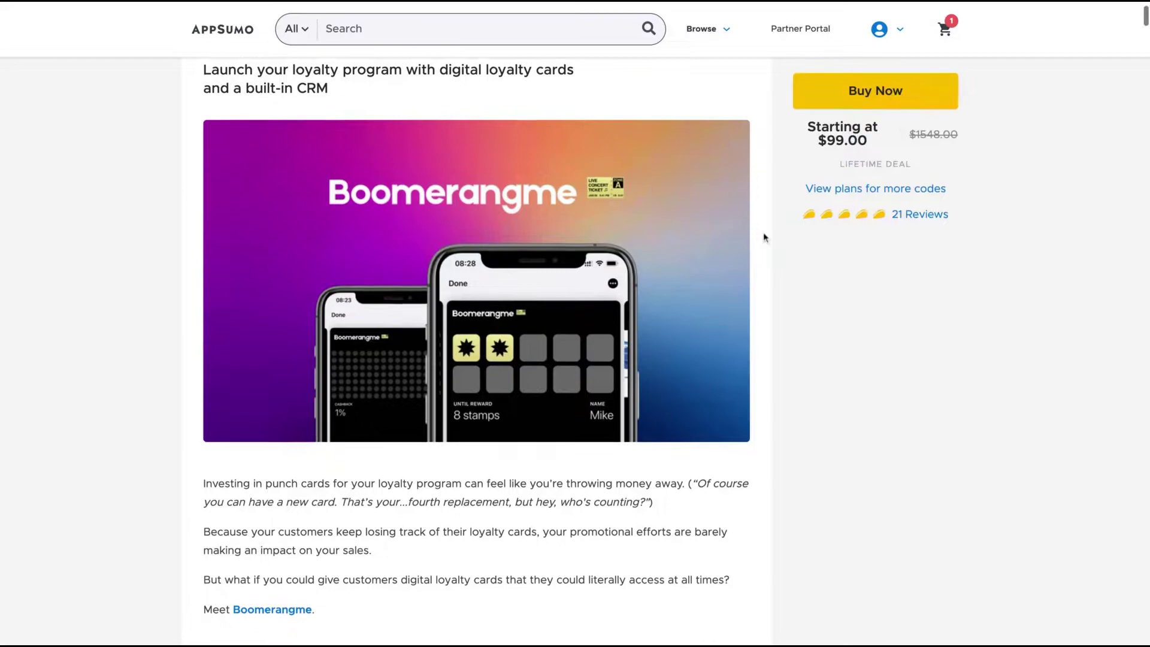
{"action": "scroll", "coordinate": [762, 237], "scroll_direction": "down", "scroll_amount": 20}
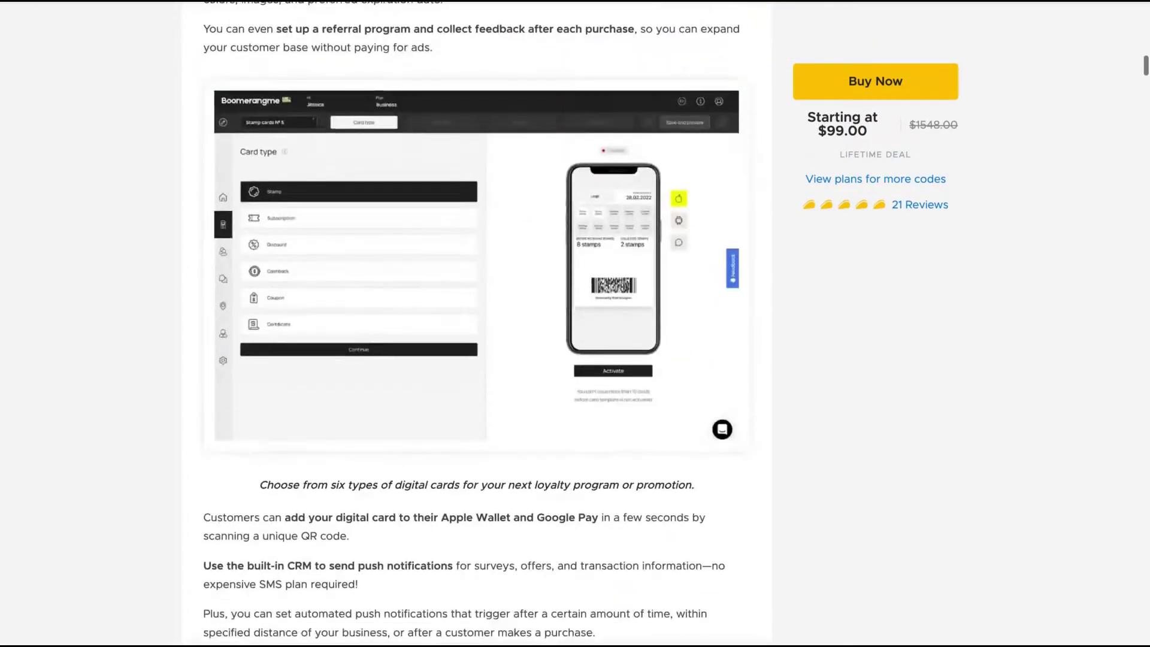
{"action": "scroll", "coordinate": [476, 324], "scroll_direction": "down", "scroll_amount": 15}
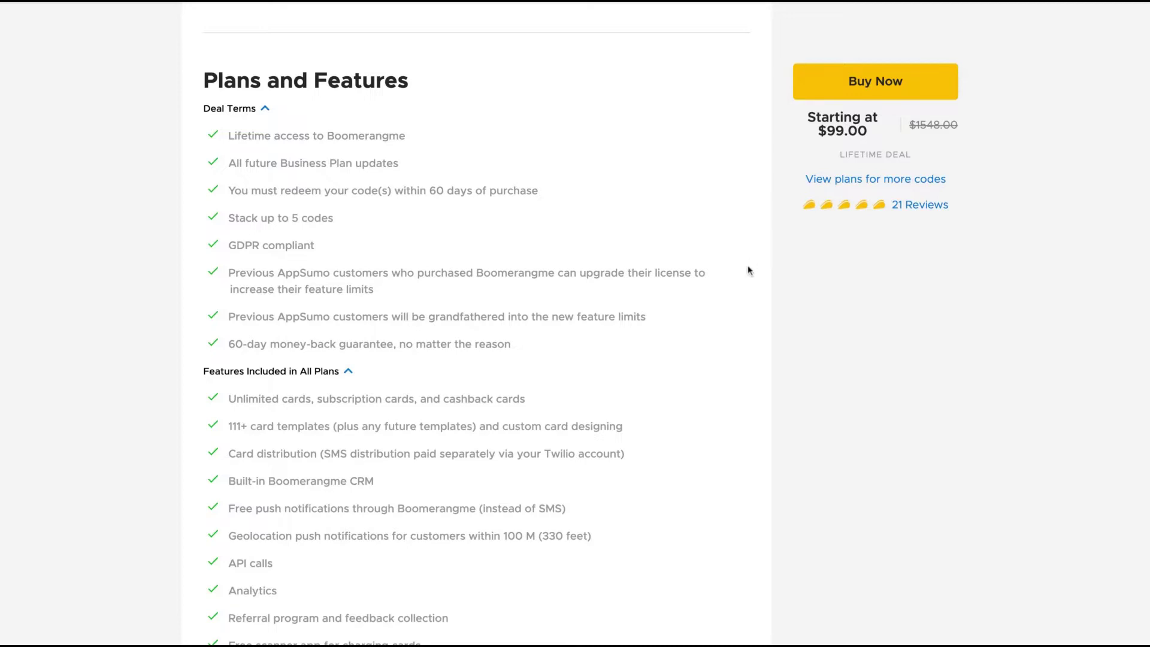
{"action": "scroll", "coordinate": [748, 268], "scroll_direction": "down", "scroll_amount": 1}
{"action": "scroll", "coordinate": [749, 269], "scroll_direction": "down", "scroll_amount": 1}
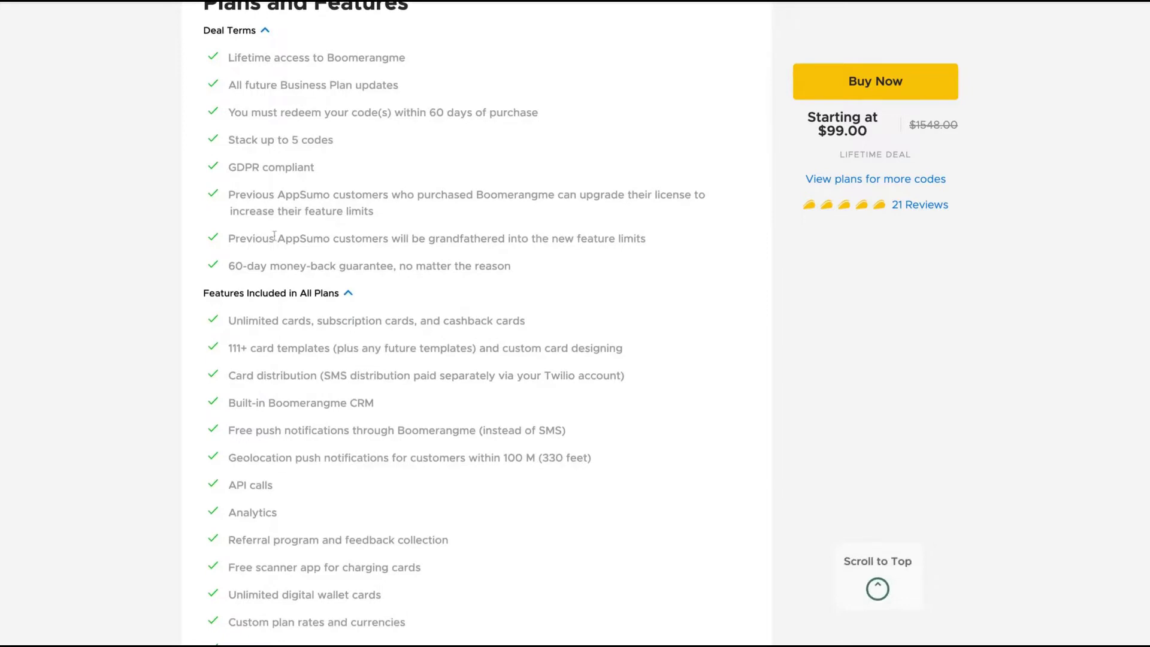
Highlight the previous-customers grandfathering note, then bring the Single, Double and Multiple plan cards into view
{"action": "left_click_drag", "start_coordinate": [275, 236], "coordinate": [542, 239]}
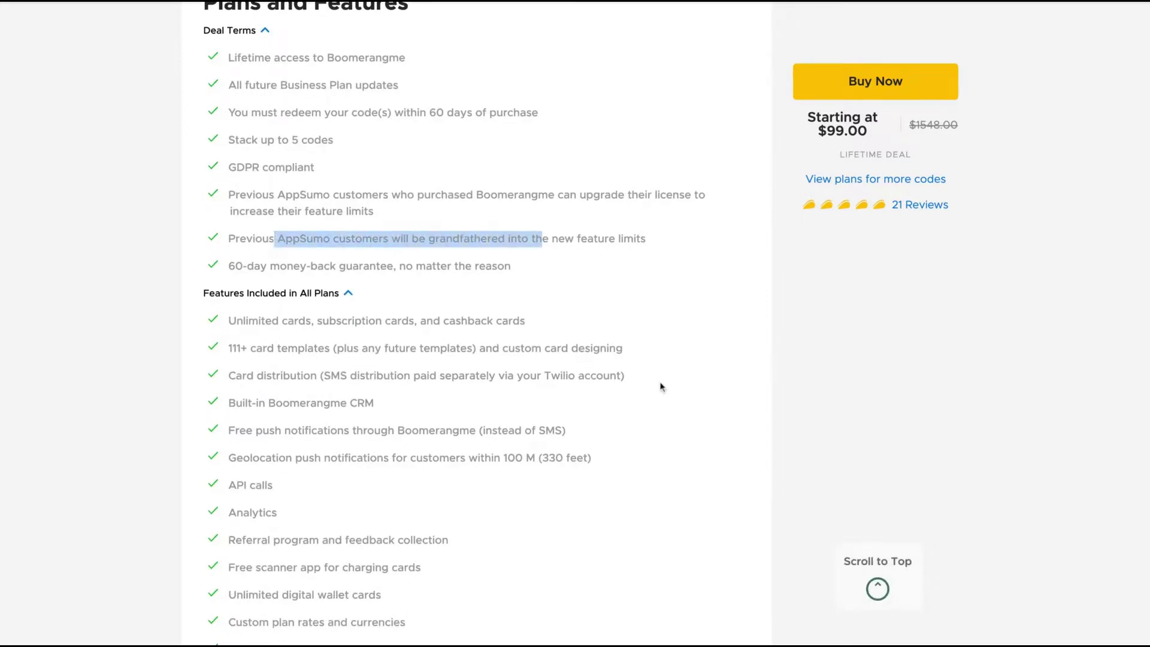
{"action": "scroll", "coordinate": [660, 386], "scroll_direction": "down", "scroll_amount": 2}
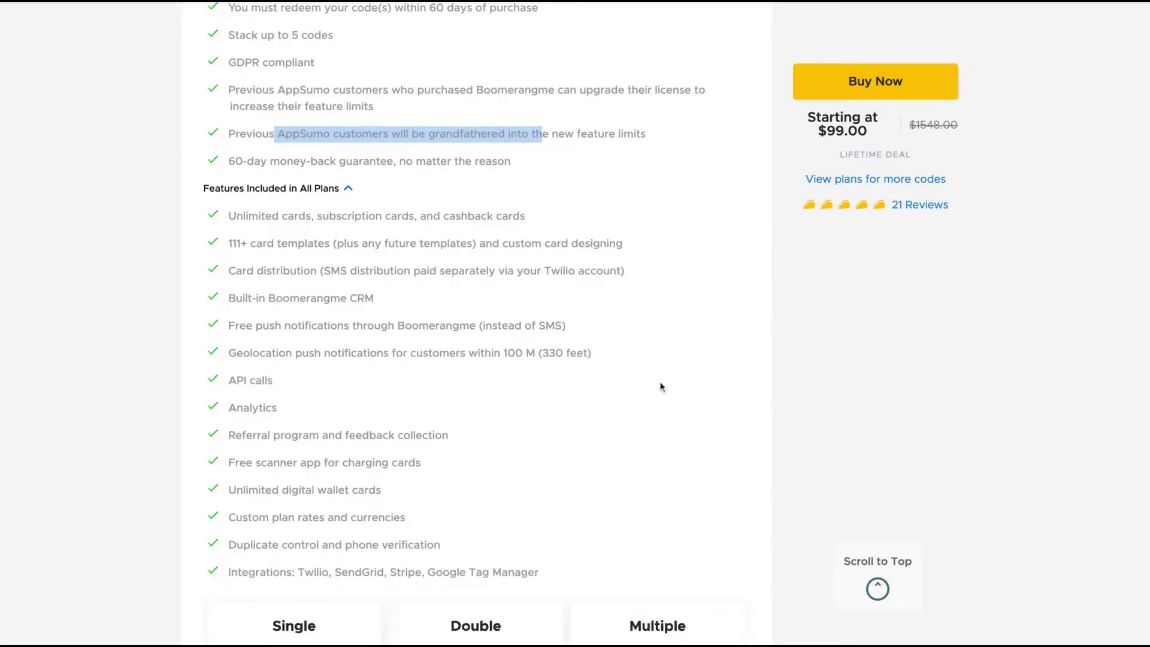
{"action": "scroll", "coordinate": [660, 387], "scroll_direction": "down", "scroll_amount": 3}
{"action": "scroll", "coordinate": [660, 387], "scroll_direction": "up", "scroll_amount": 5}
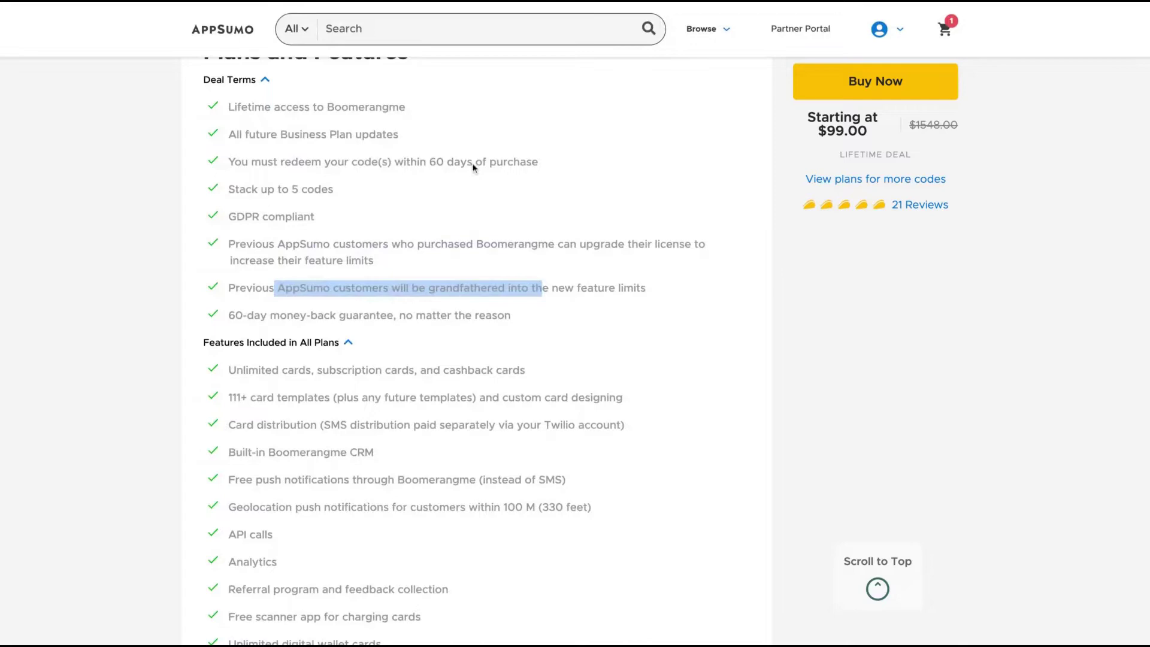
{"action": "scroll", "coordinate": [546, 235], "scroll_direction": "down", "scroll_amount": 5}
{"action": "scroll", "coordinate": [546, 235], "scroll_direction": "up", "scroll_amount": 1}
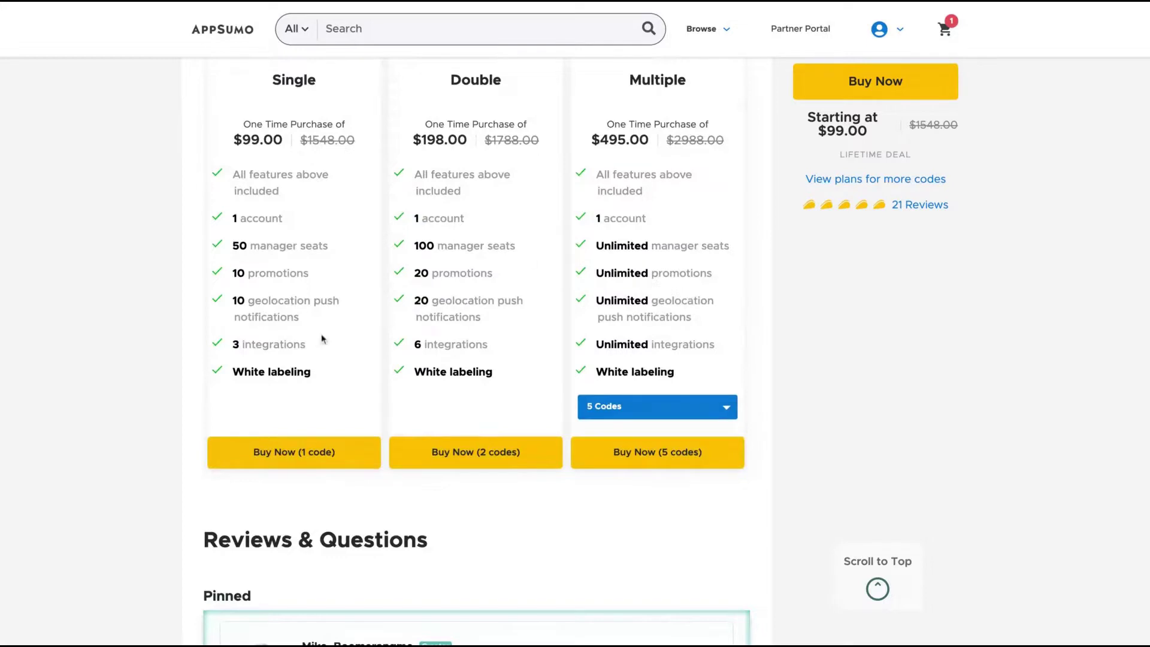
{"action": "left_click", "coordinate": [654, 407]}
{"action": "key", "text": "Up"}
{"action": "key", "text": "Up"}
{"action": "key", "text": "Return"}
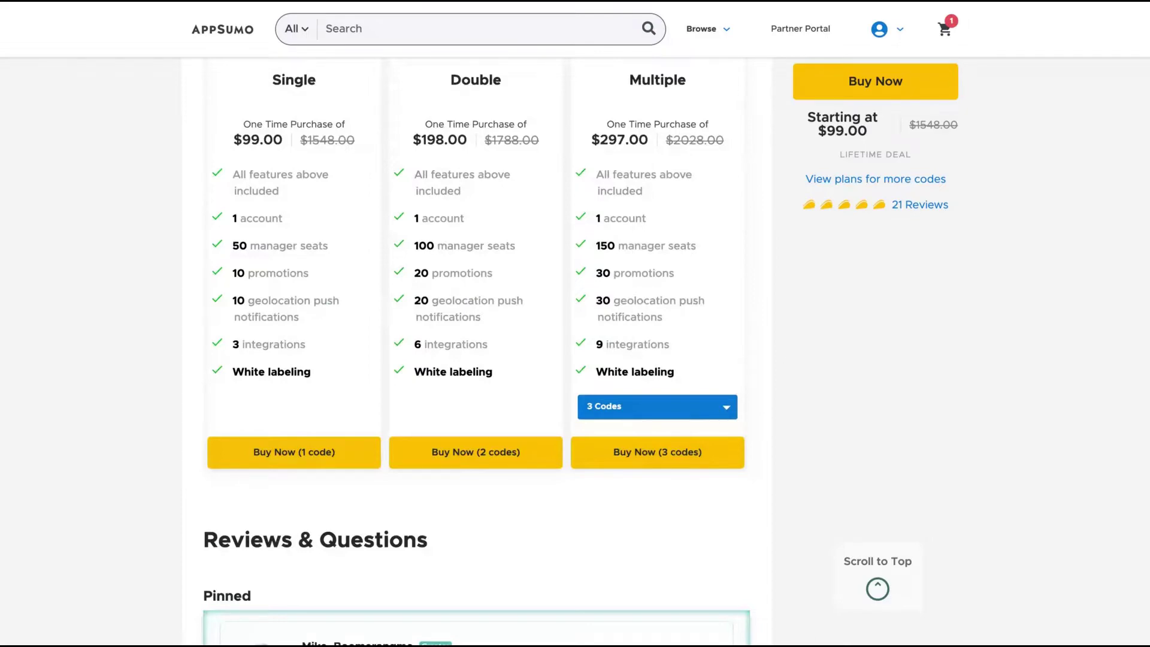
{"action": "scroll", "coordinate": [287, 244], "scroll_direction": "up", "scroll_amount": 4}
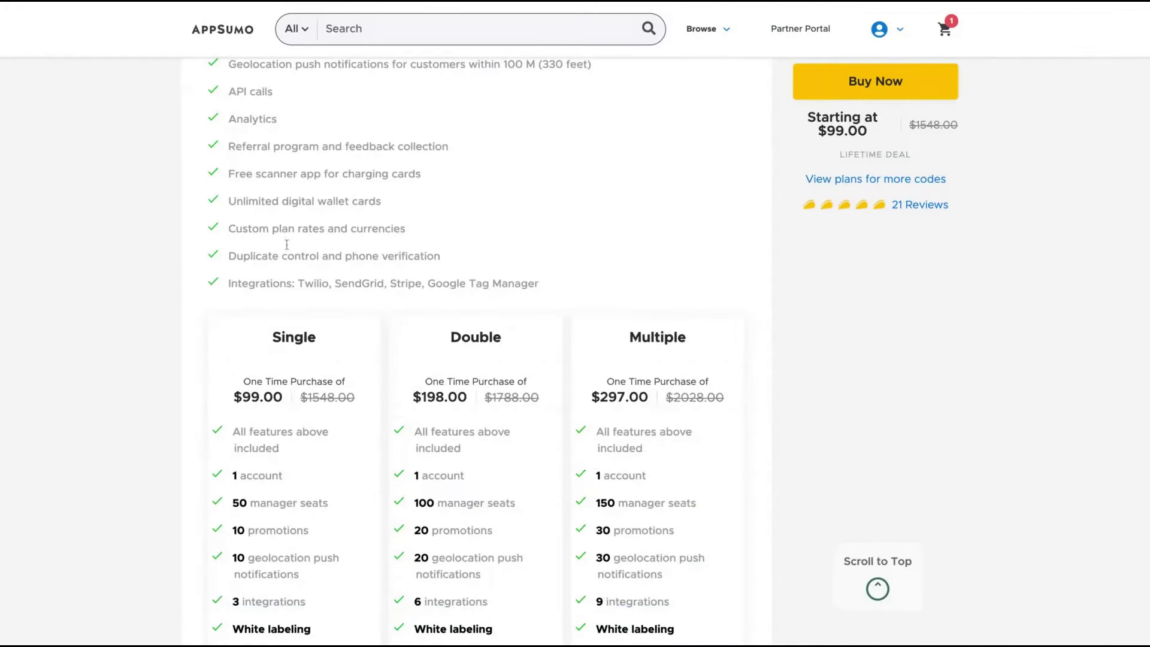
{"action": "scroll", "coordinate": [287, 244], "scroll_direction": "down", "scroll_amount": 5}
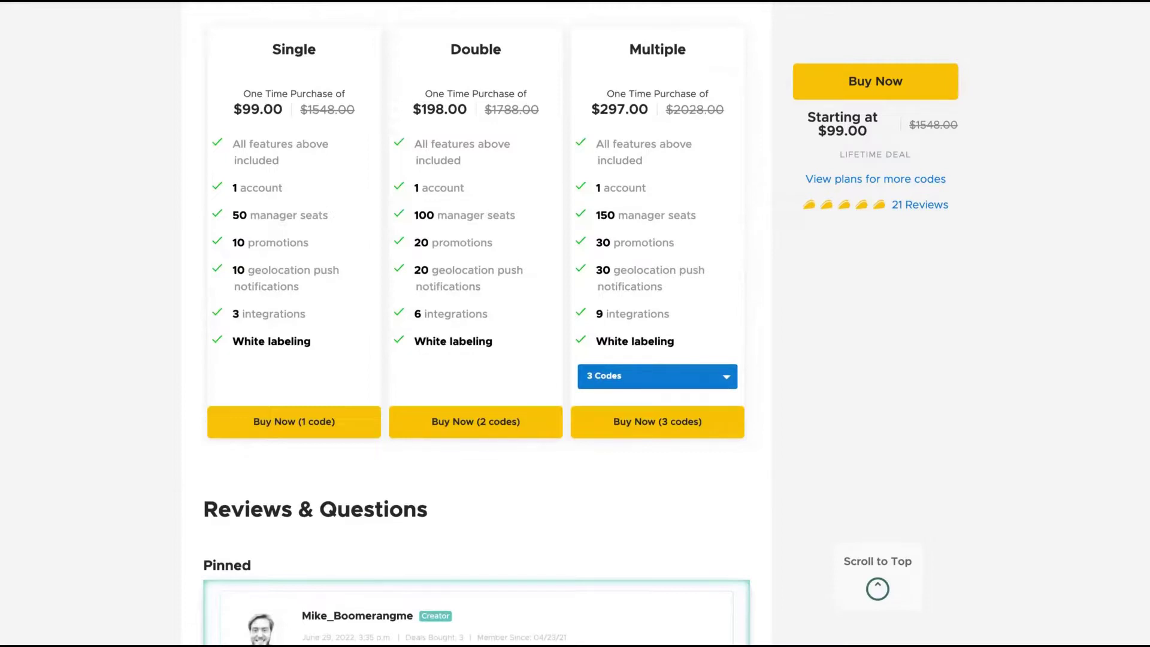
{"action": "left_click_drag", "start_coordinate": [232, 211], "coordinate": [316, 345]}
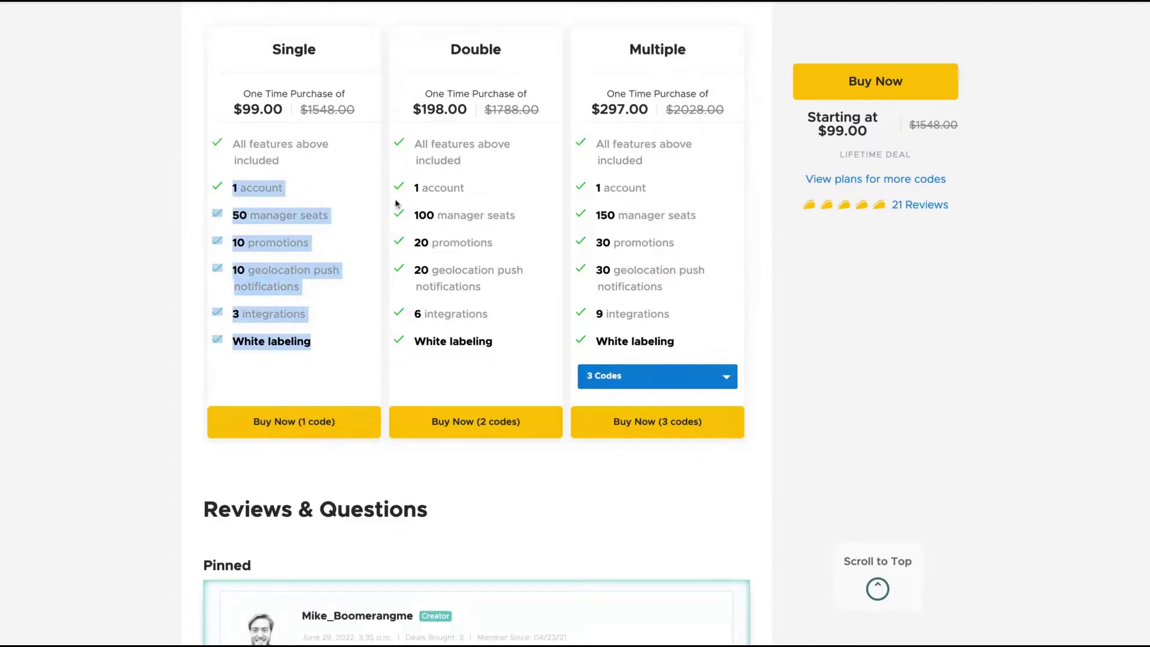
{"action": "left_click_drag", "start_coordinate": [418, 160], "coordinate": [460, 314]}
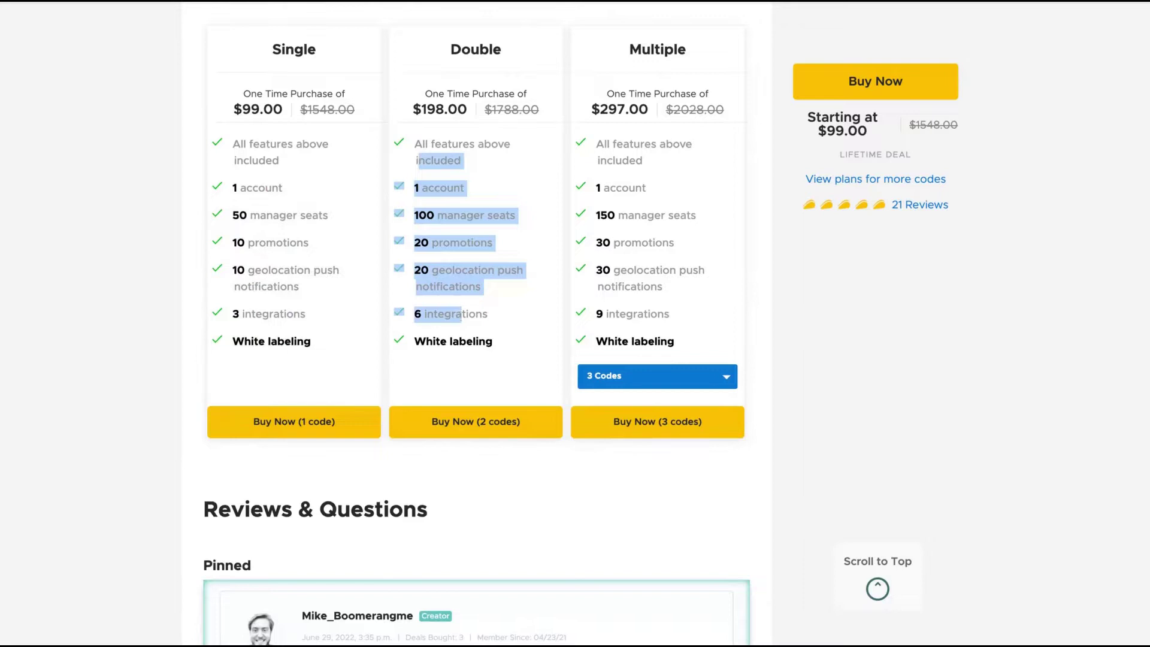
{"action": "left_click", "coordinate": [307, 251]}
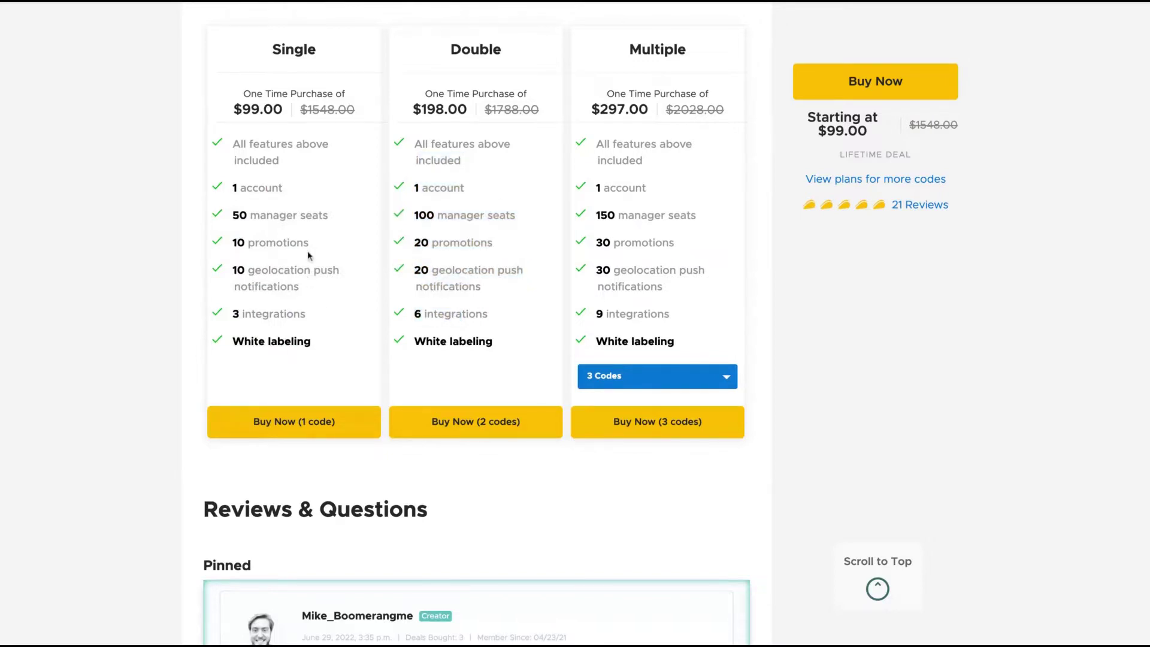
{"action": "triple_click", "coordinate": [308, 248]}
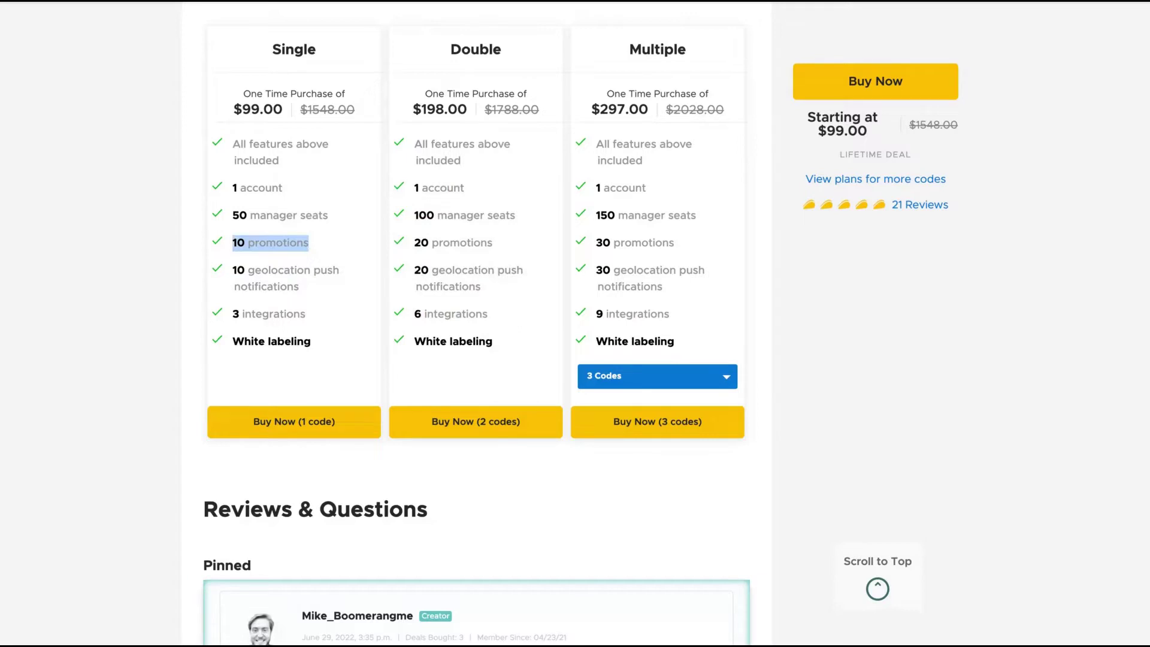
{"action": "left_click", "coordinate": [675, 386]}
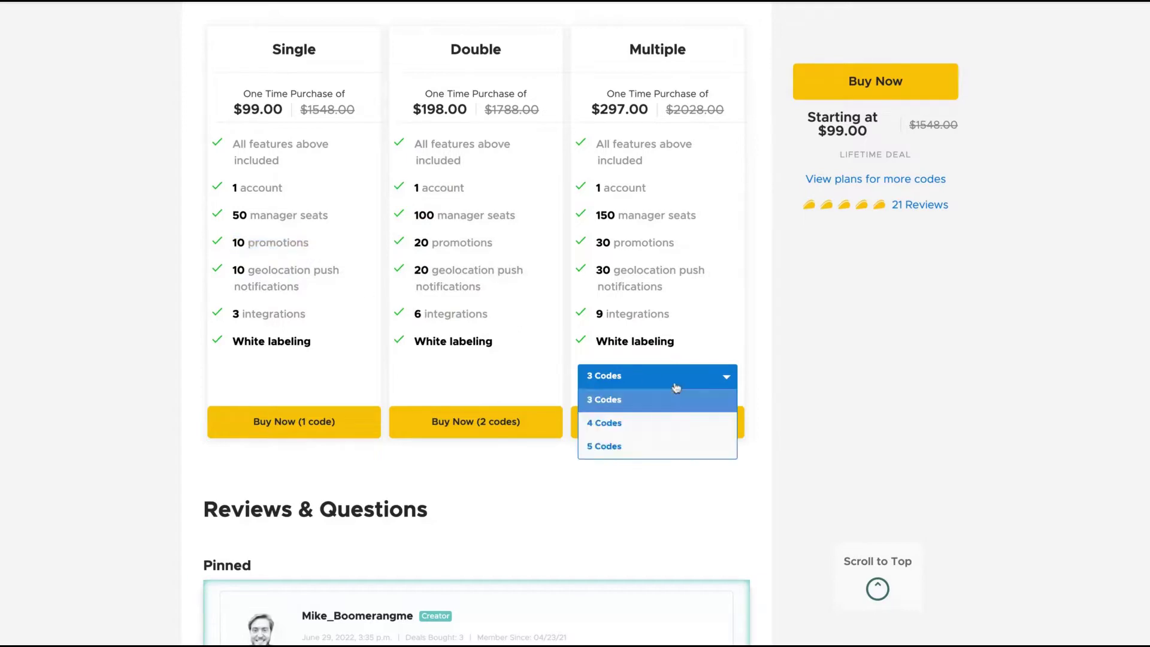
{"action": "left_click", "coordinate": [644, 445]}
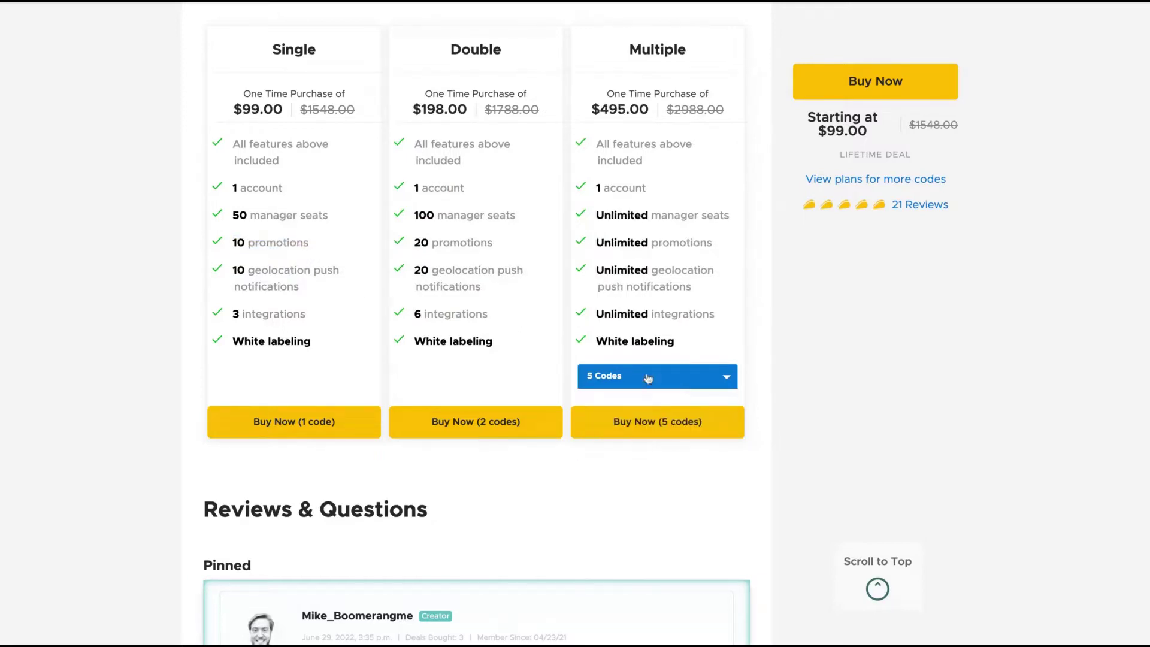
{"action": "left_click", "coordinate": [648, 379]}
{"action": "left_click", "coordinate": [633, 421]}
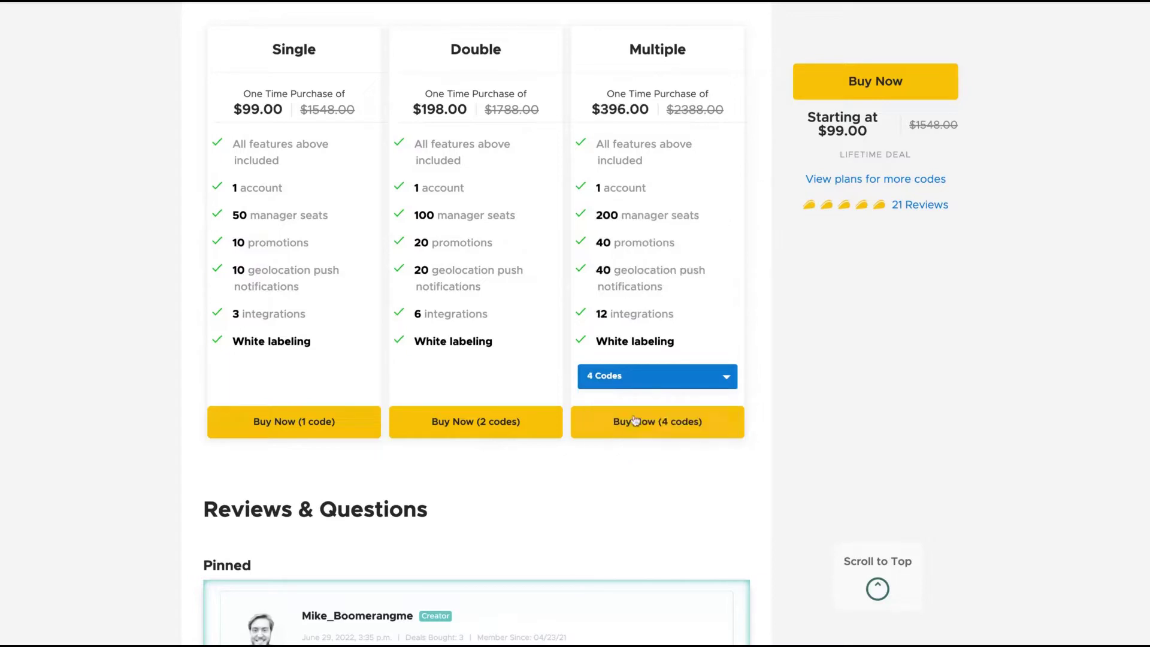
{"action": "left_click", "coordinate": [641, 375]}
{"action": "left_click", "coordinate": [623, 444]}
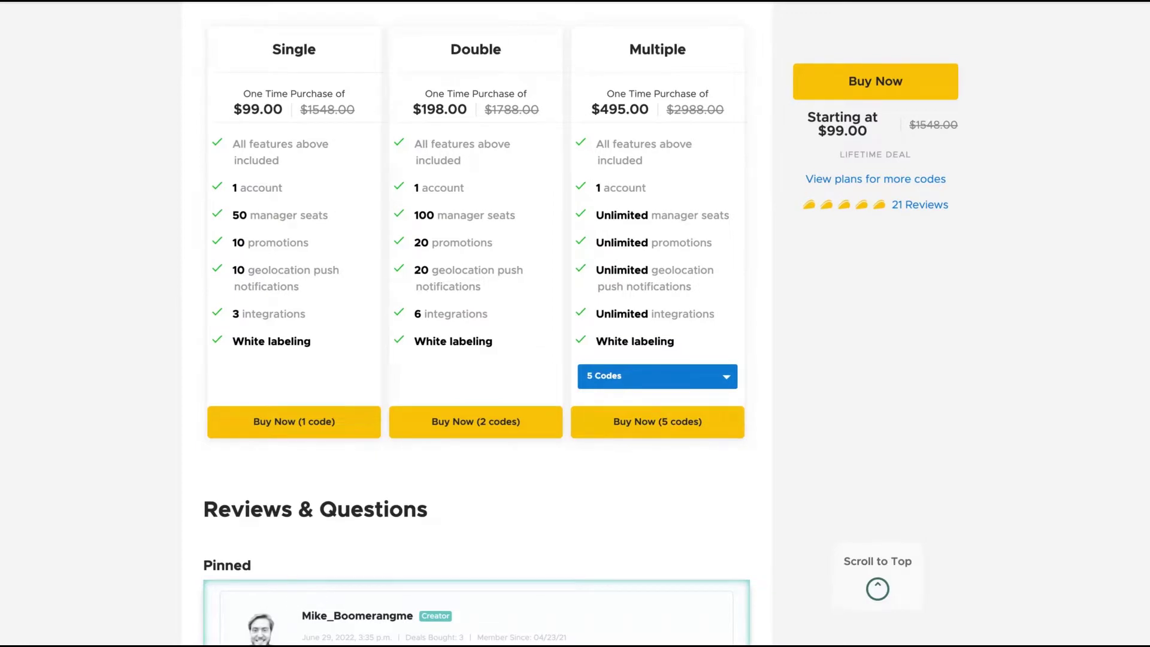
{"action": "scroll", "coordinate": [704, 21], "scroll_direction": "up", "scroll_amount": 3}
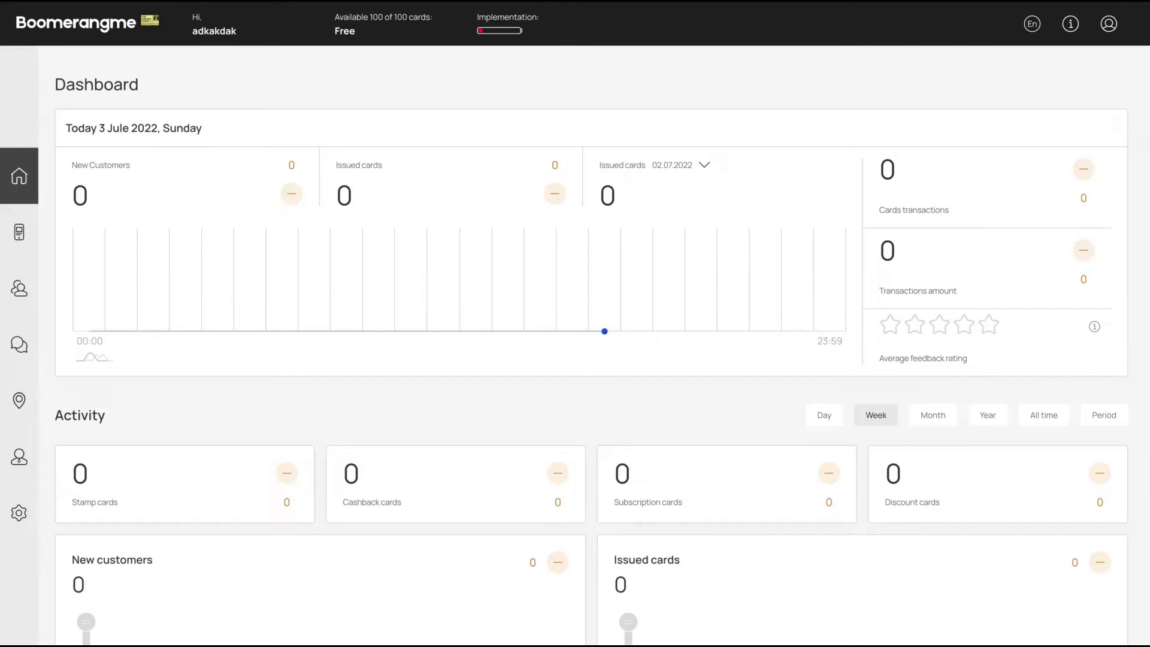
Open the account settings and view the empty Managers list
{"action": "left_click", "coordinate": [19, 513]}
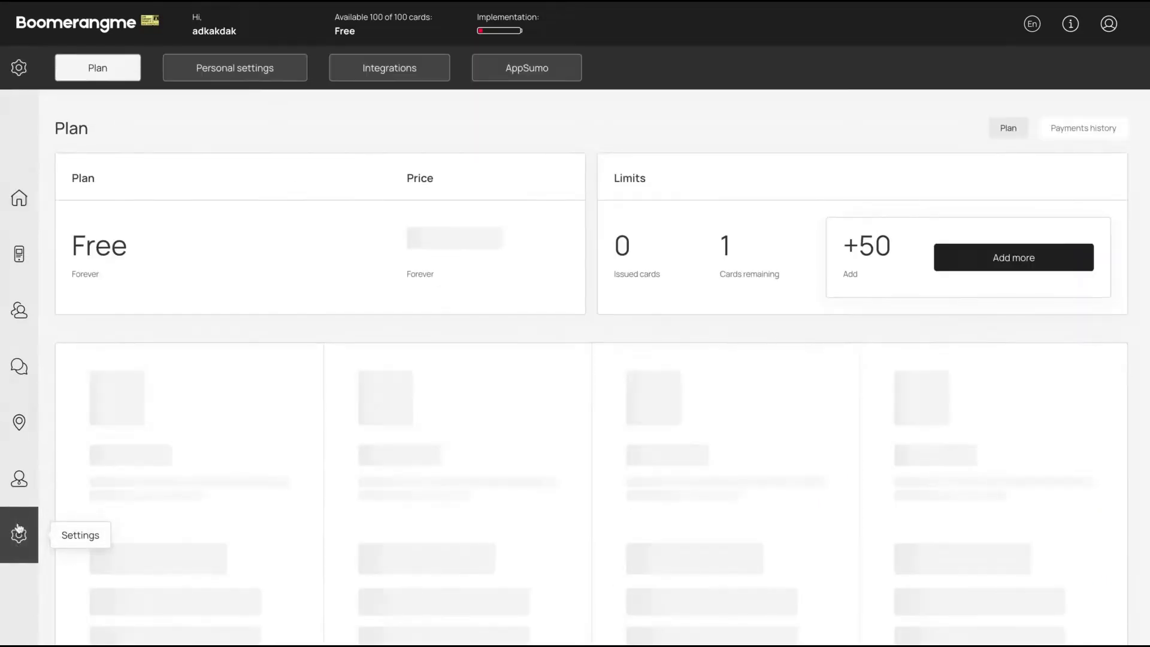
{"action": "left_click", "coordinate": [20, 477]}
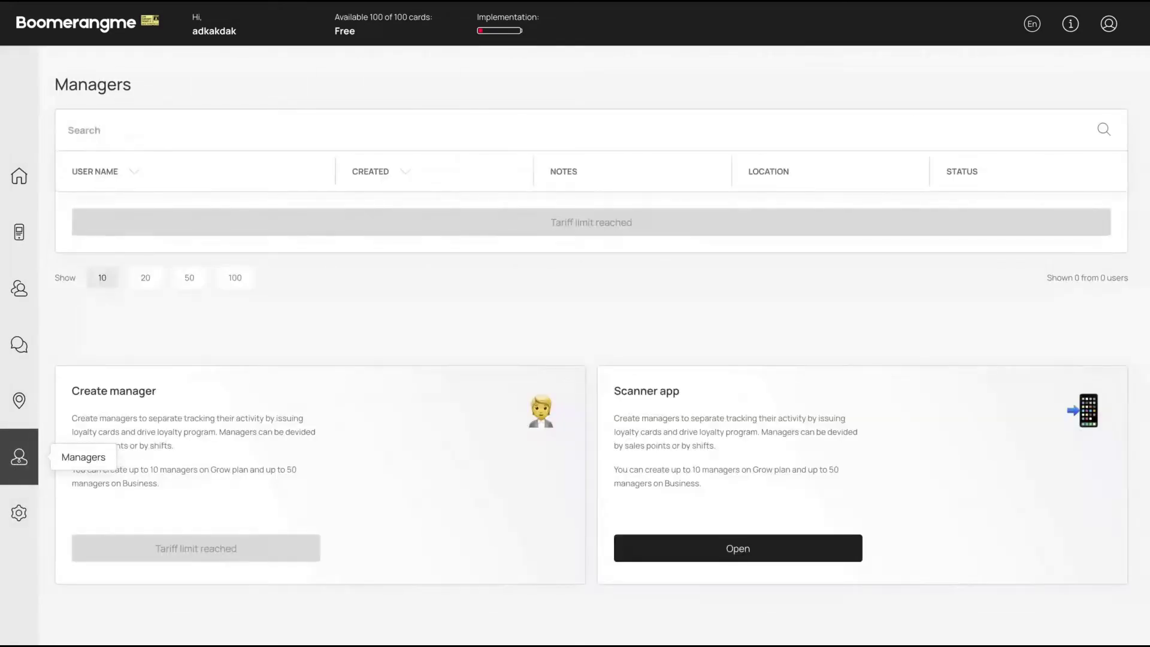
{"action": "scroll", "coordinate": [659, 198], "scroll_direction": "down", "scroll_amount": 1}
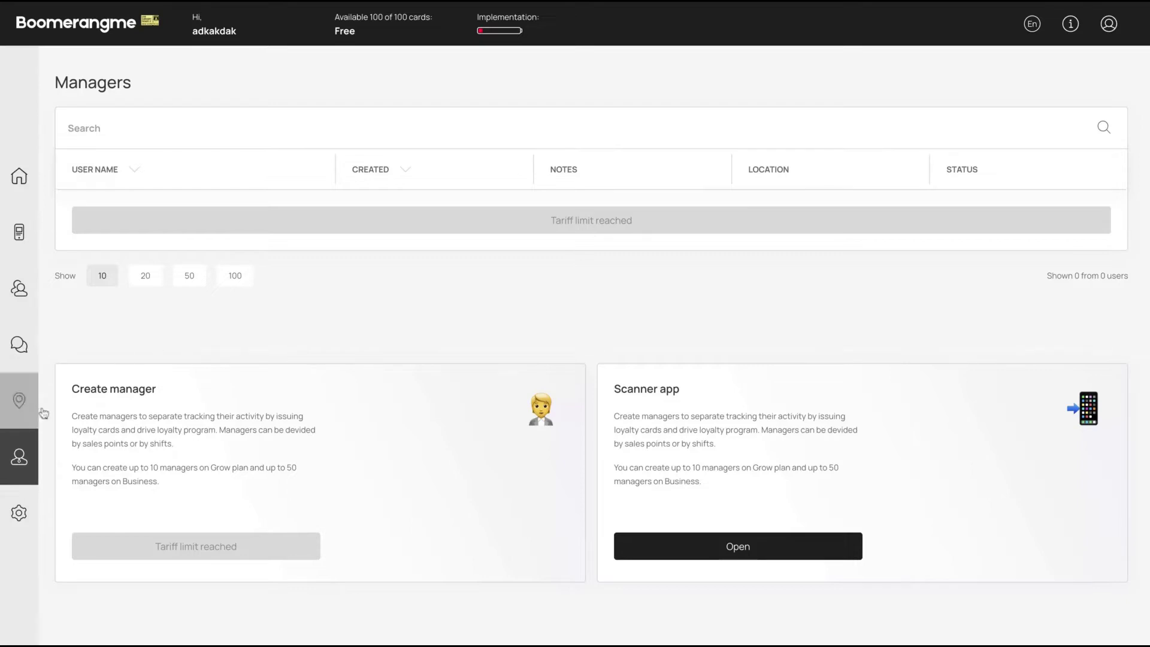
Go from the Dashboard to the Cards section and open the card template gallery
{"action": "left_click", "coordinate": [18, 175]}
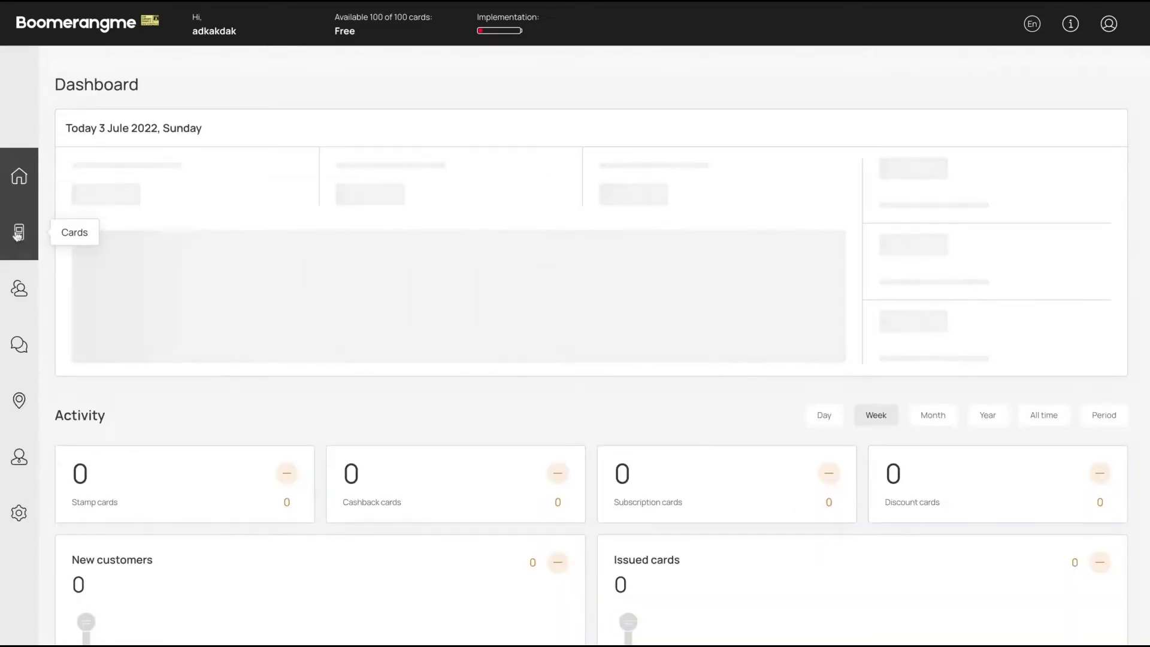
{"action": "left_click", "coordinate": [18, 233]}
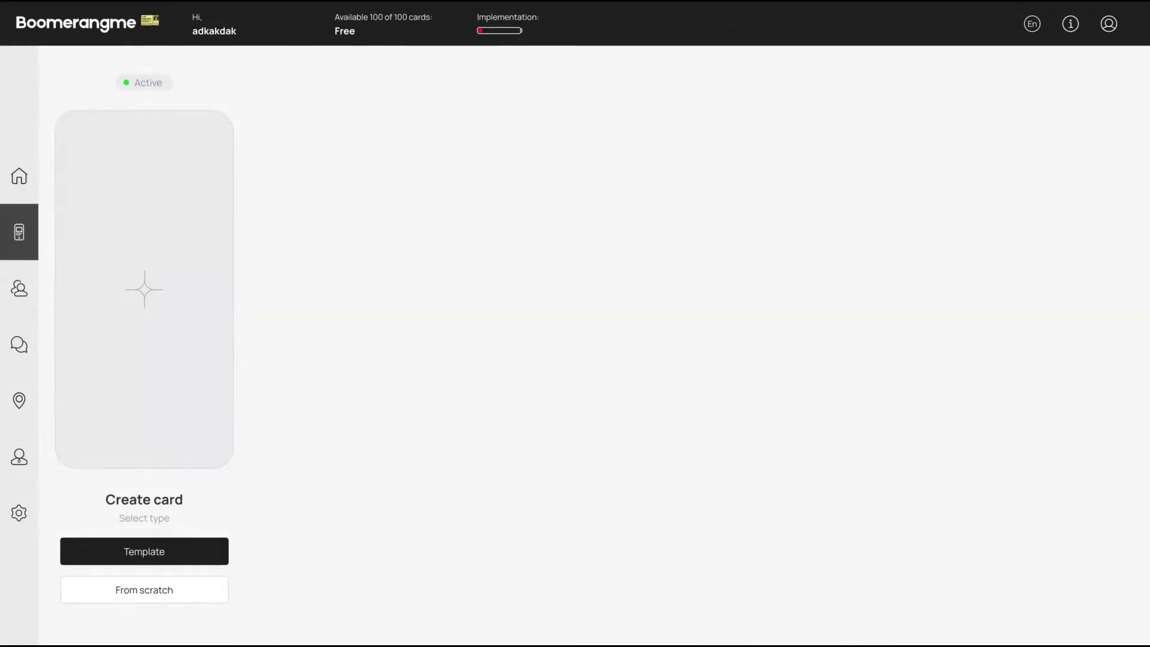
{"action": "scroll", "coordinate": [308, 385], "scroll_direction": "down", "scroll_amount": 1}
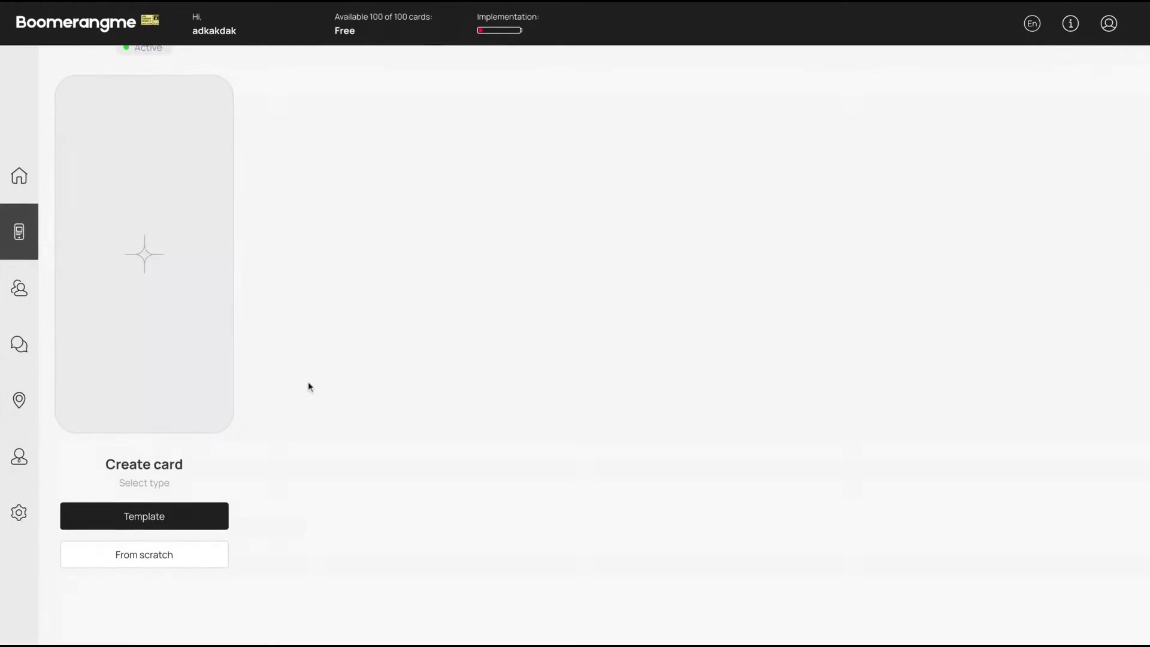
{"action": "scroll", "coordinate": [308, 382], "scroll_direction": "up", "scroll_amount": 1}
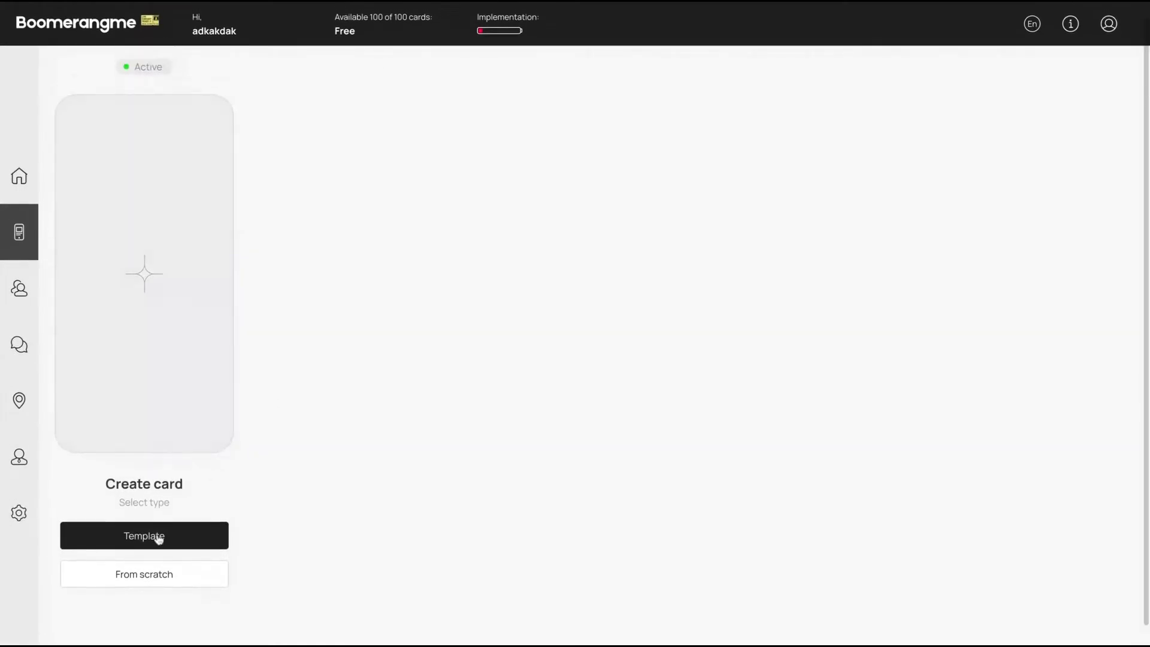
{"action": "left_click", "coordinate": [157, 537]}
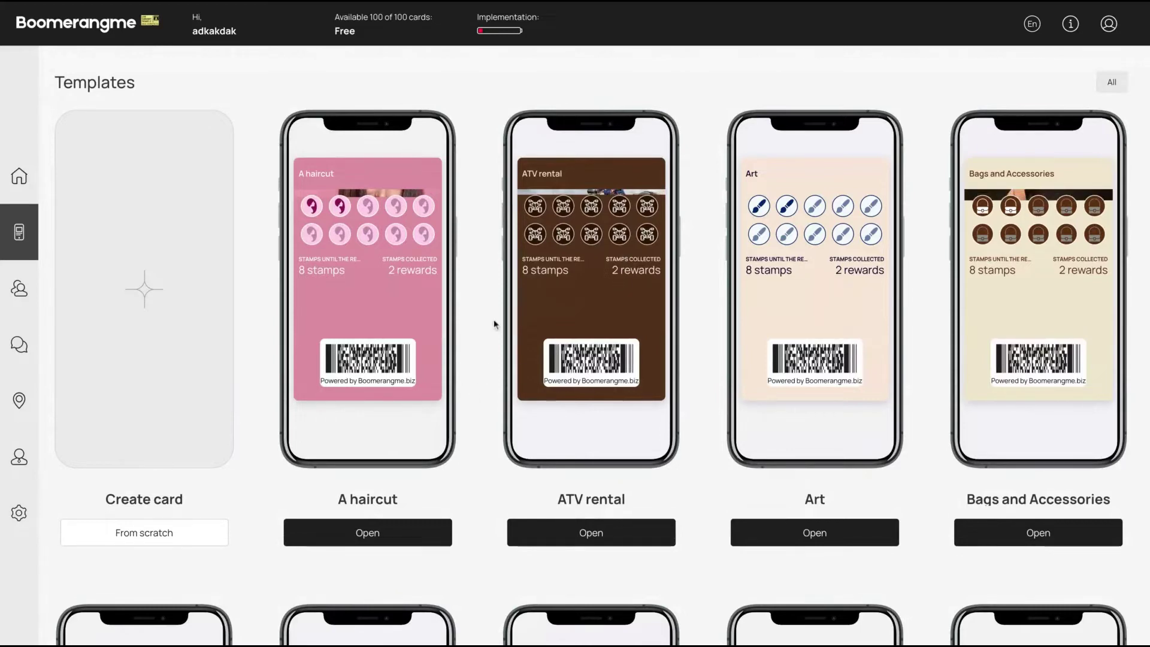
Scroll the template gallery down to the Night club stamp card template
{"action": "scroll", "coordinate": [494, 324], "scroll_direction": "down", "scroll_amount": 1}
{"action": "scroll", "coordinate": [494, 324], "scroll_direction": "down", "scroll_amount": 5}
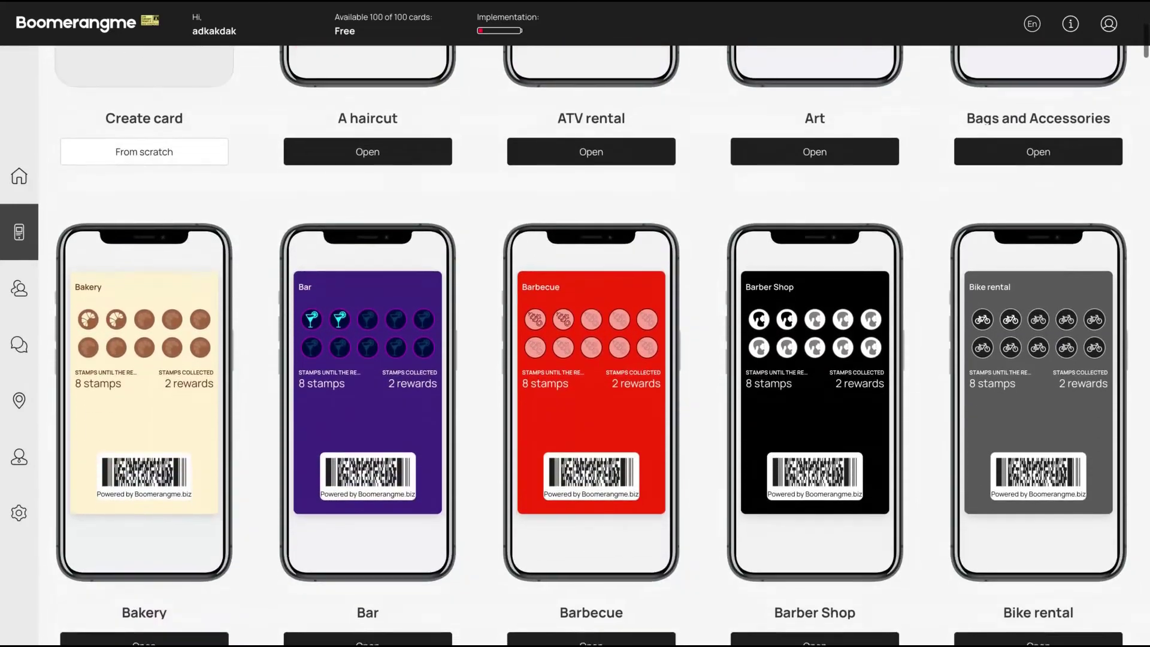
{"action": "scroll", "coordinate": [494, 319], "scroll_direction": "down", "scroll_amount": 2}
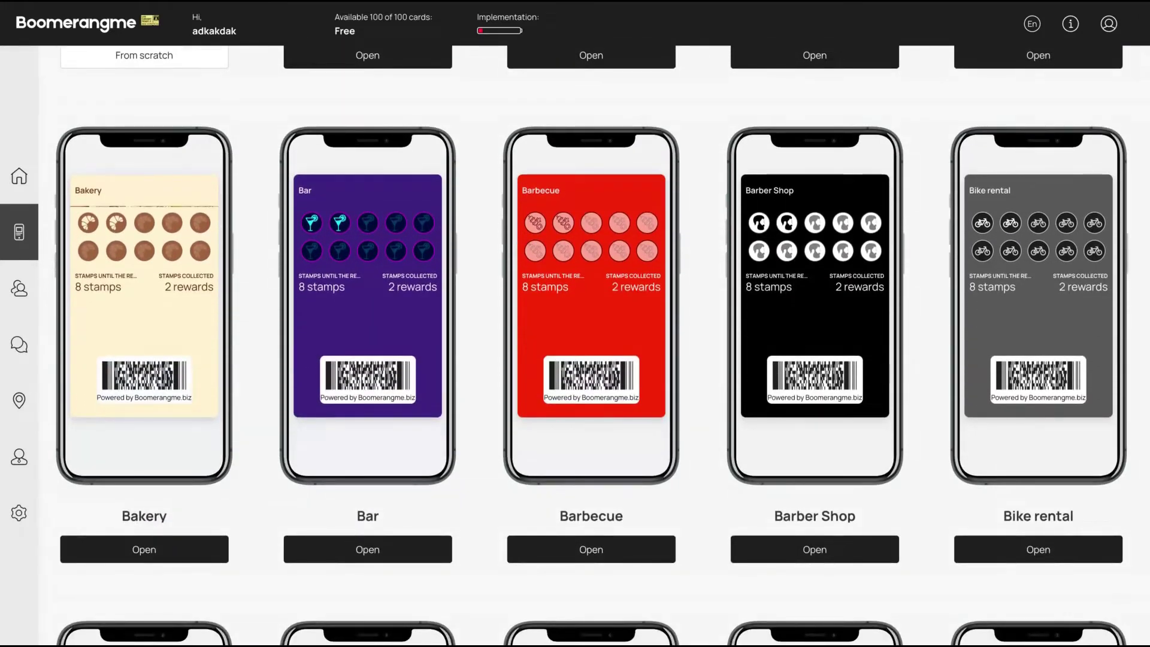
{"action": "scroll", "coordinate": [591, 345], "scroll_direction": "down", "scroll_amount": 6}
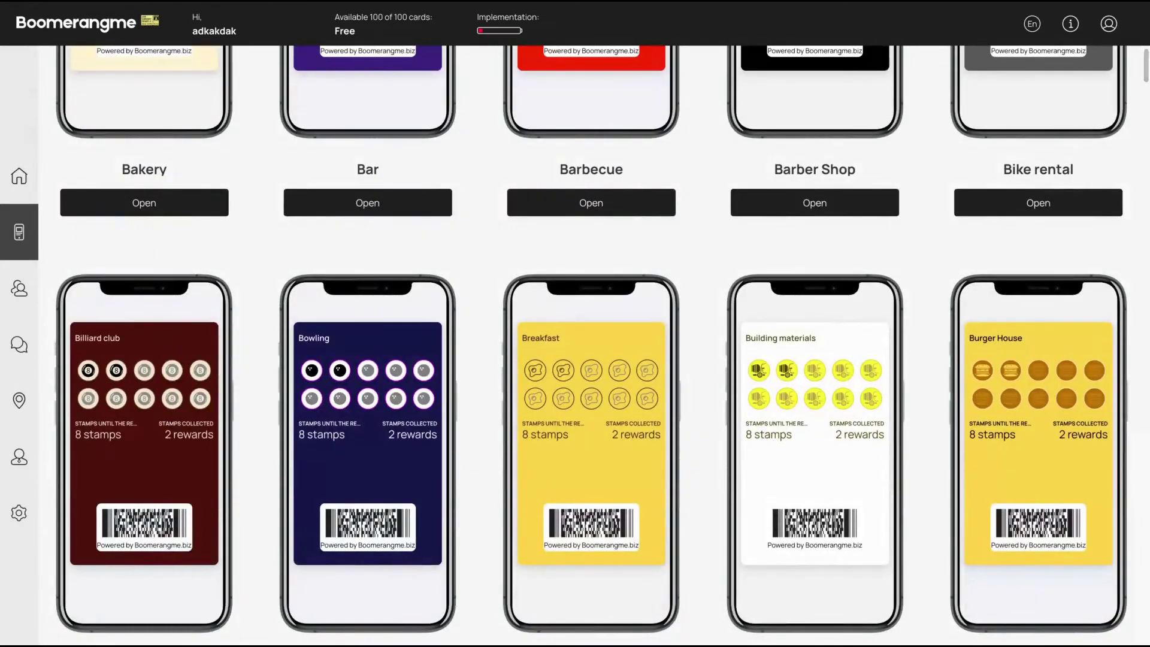
{"action": "scroll", "coordinate": [591, 345], "scroll_direction": "down", "scroll_amount": 2}
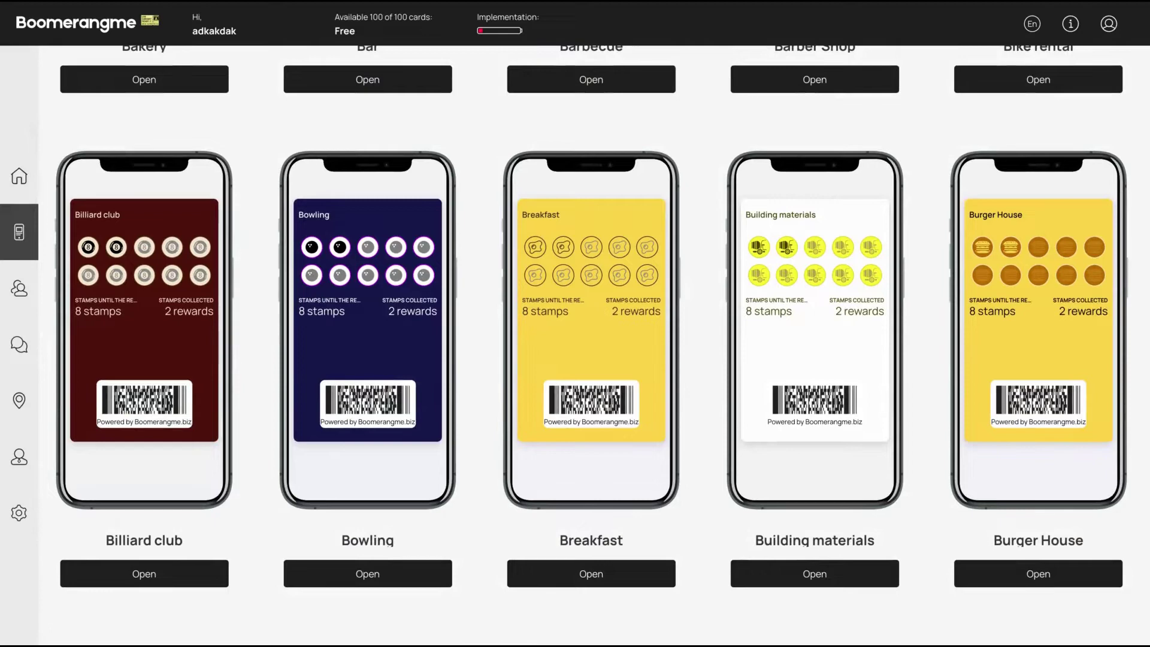
{"action": "scroll", "coordinate": [591, 345], "scroll_direction": "down", "scroll_amount": 1}
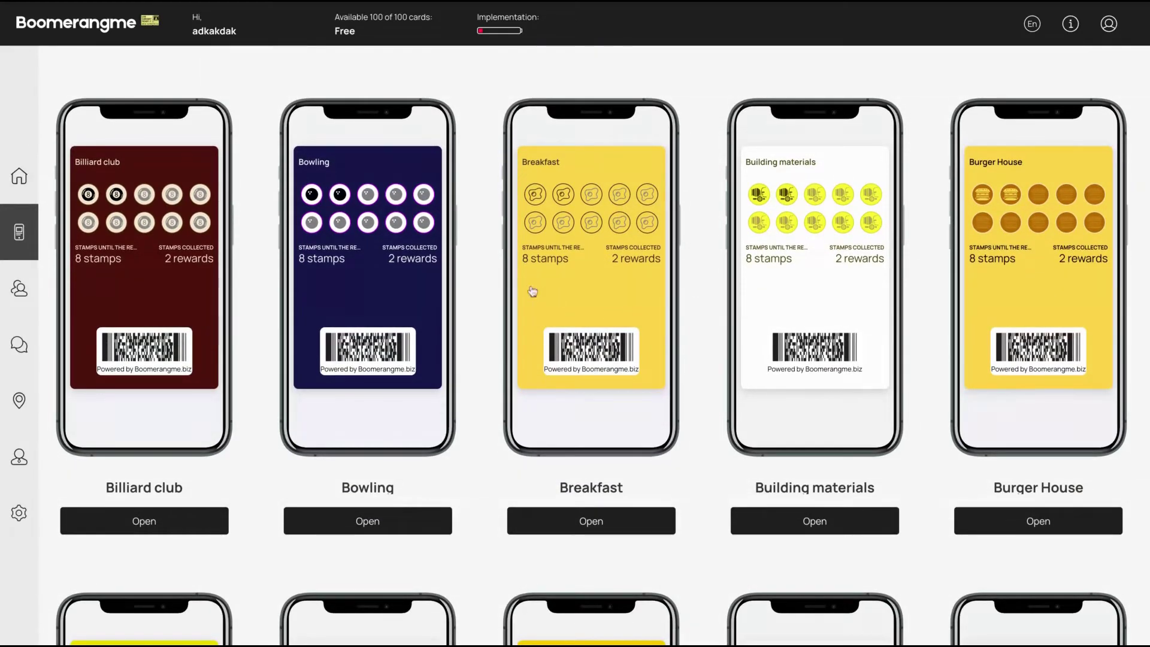
{"action": "scroll", "coordinate": [482, 297], "scroll_direction": "down", "scroll_amount": 2}
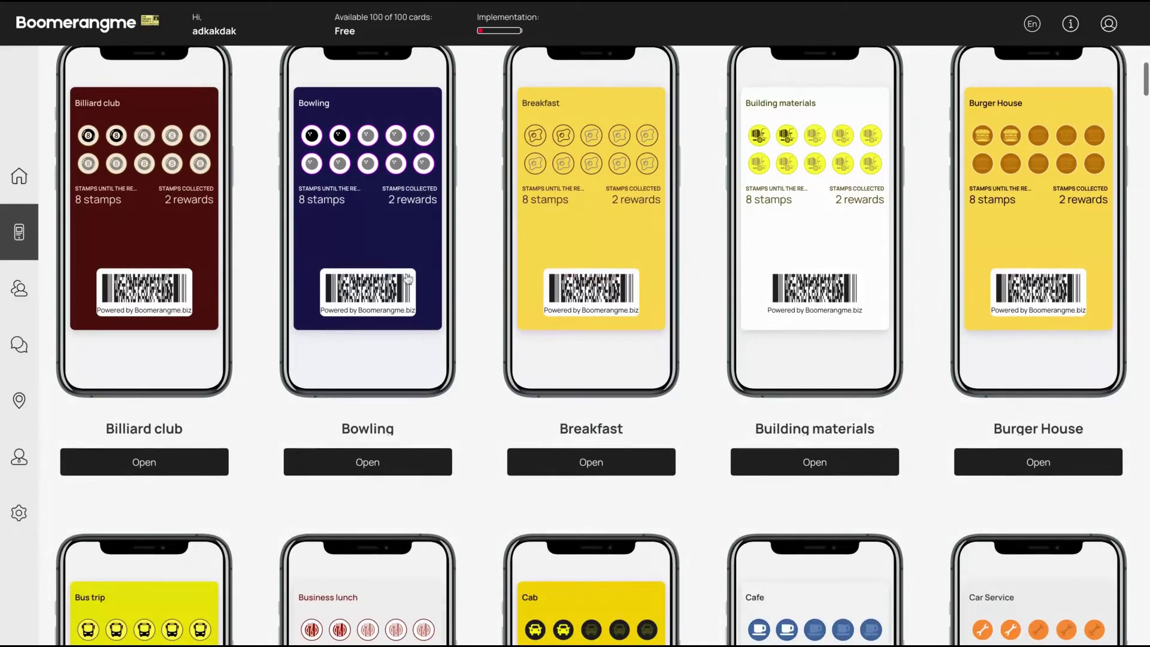
{"action": "scroll", "coordinate": [498, 264], "scroll_direction": "down", "scroll_amount": 2}
{"action": "scroll", "coordinate": [497, 265], "scroll_direction": "down", "scroll_amount": 4}
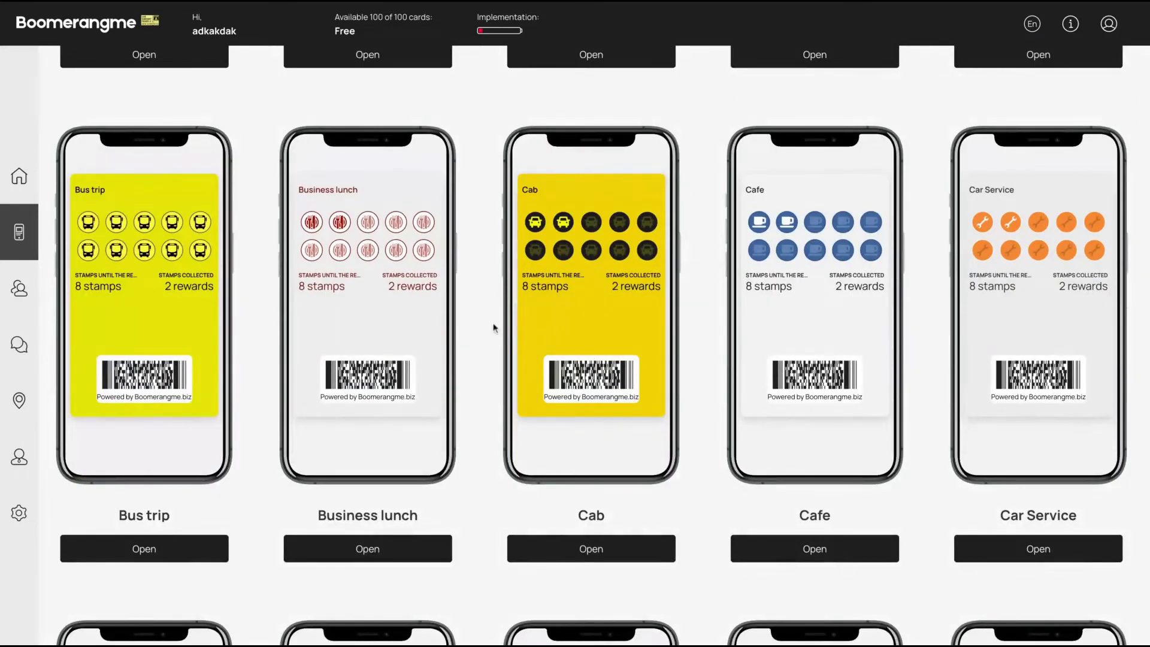
{"action": "scroll", "coordinate": [494, 327], "scroll_direction": "down", "scroll_amount": 8}
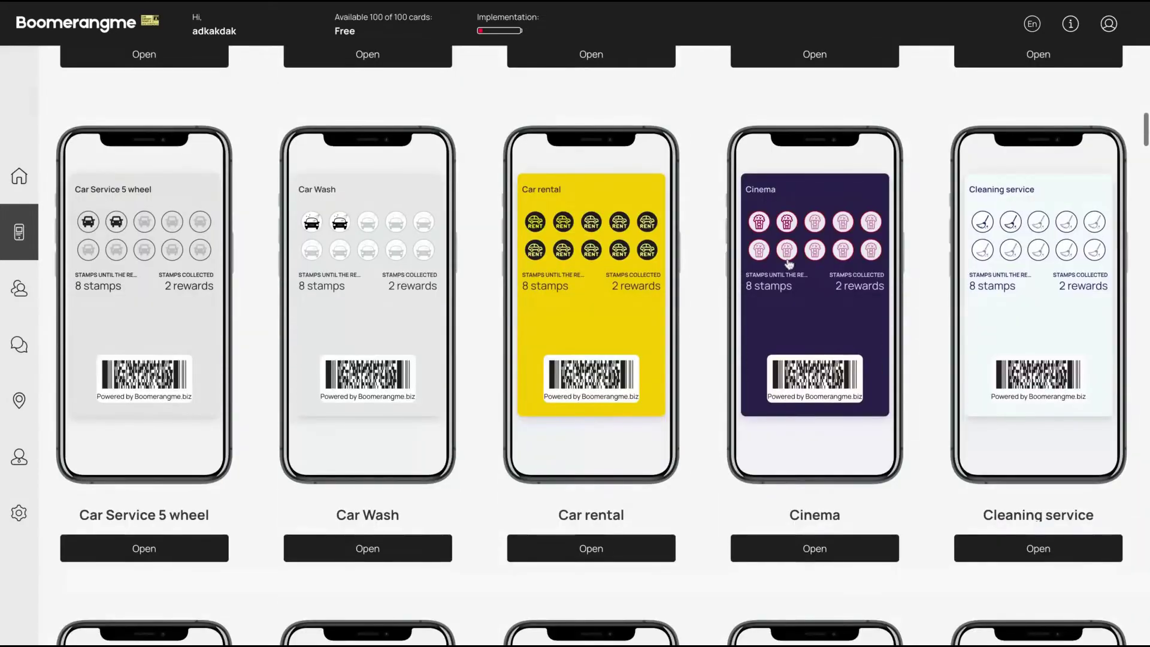
{"action": "scroll", "coordinate": [483, 342], "scroll_direction": "down", "scroll_amount": 6}
{"action": "scroll", "coordinate": [483, 343], "scroll_direction": "down", "scroll_amount": 2}
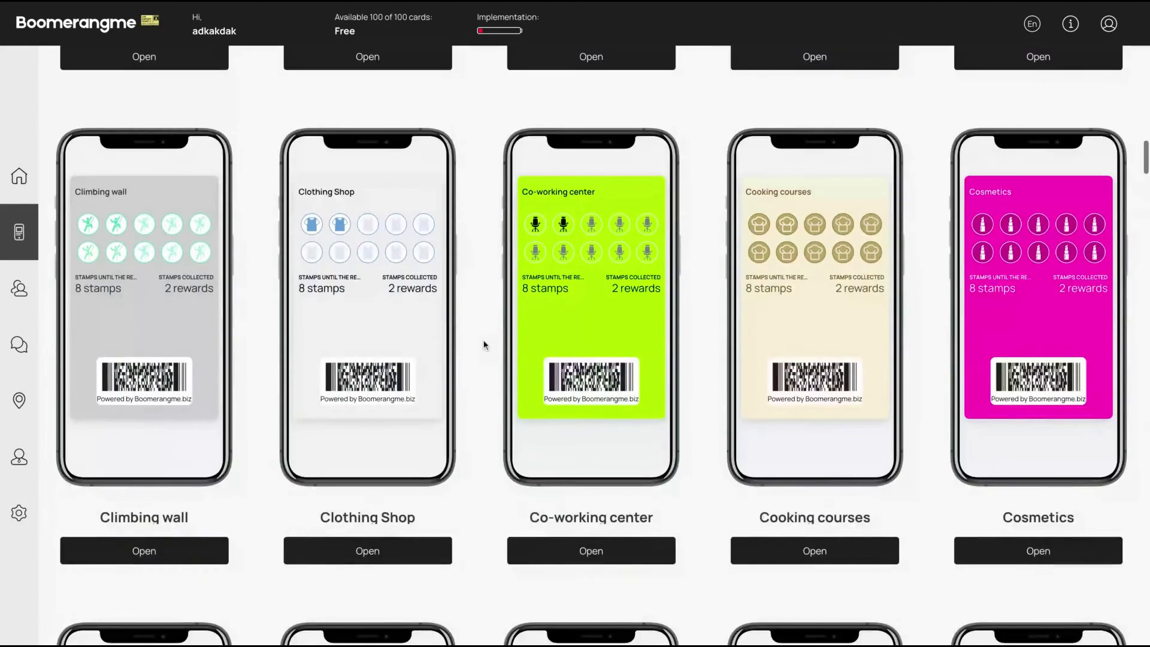
{"action": "scroll", "coordinate": [483, 344], "scroll_direction": "down", "scroll_amount": 5}
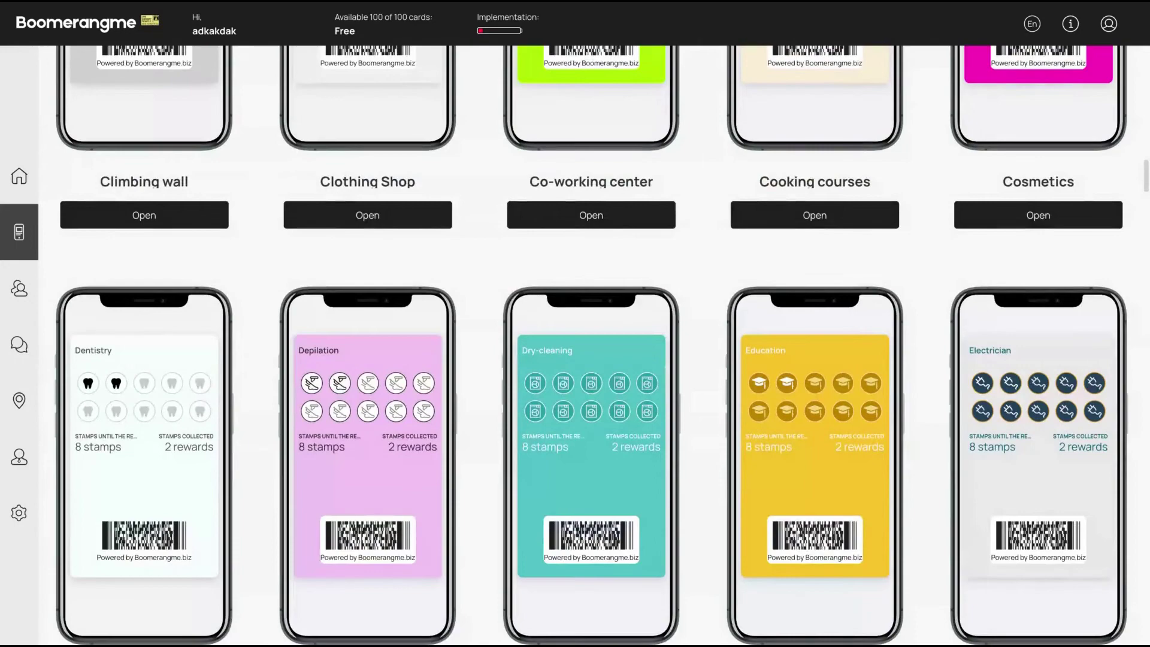
{"action": "scroll", "coordinate": [484, 344], "scroll_direction": "down", "scroll_amount": 10}
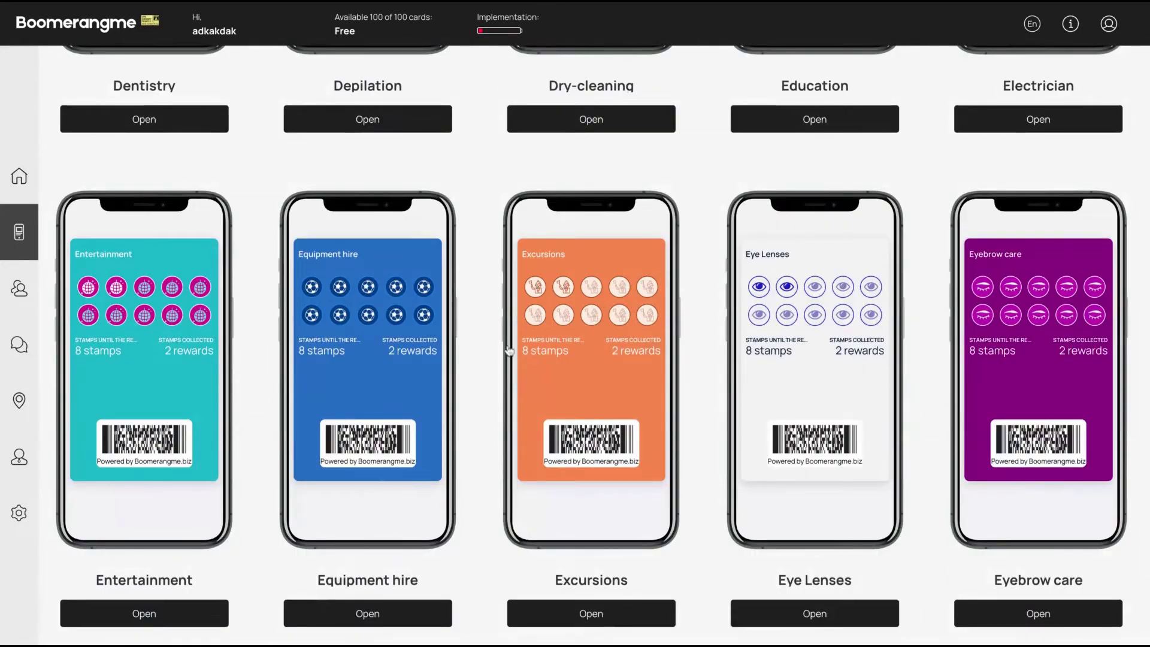
{"action": "scroll", "coordinate": [507, 350], "scroll_direction": "down", "scroll_amount": 8}
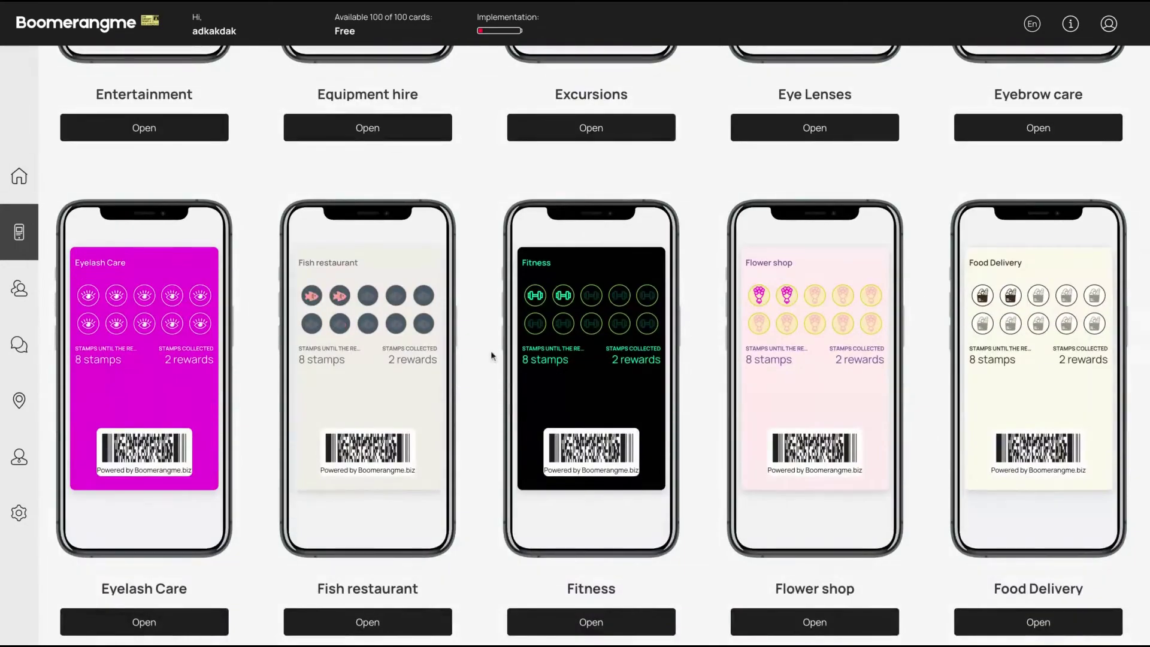
{"action": "scroll", "coordinate": [491, 356], "scroll_direction": "down", "scroll_amount": 4}
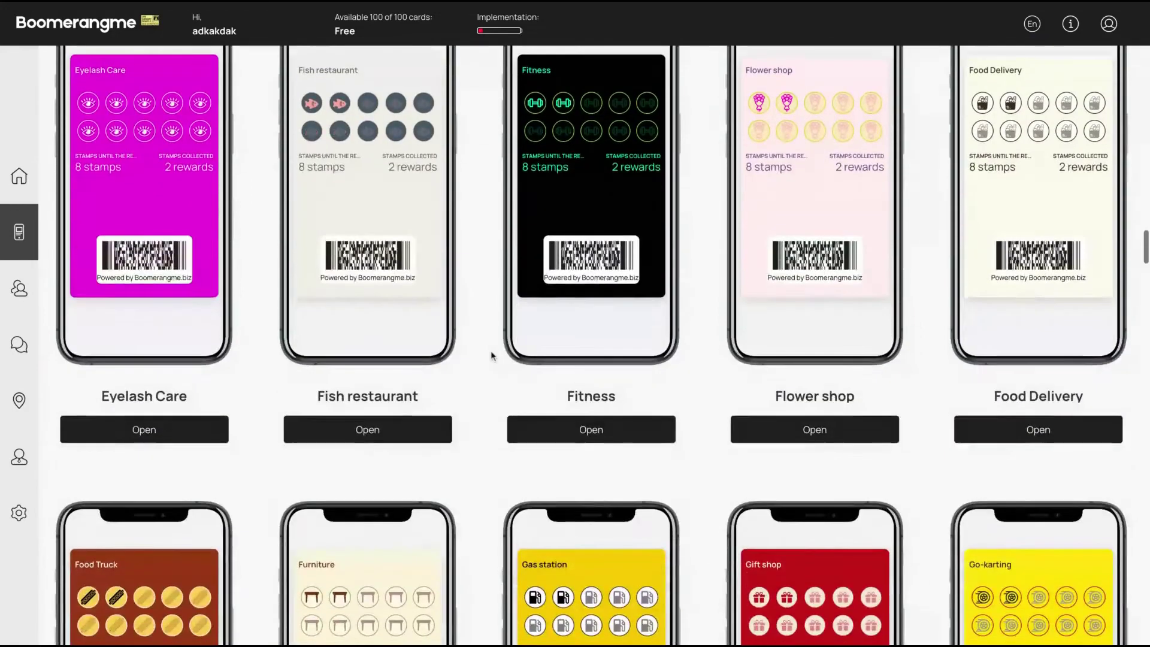
{"action": "scroll", "coordinate": [491, 356], "scroll_direction": "down", "scroll_amount": 20}
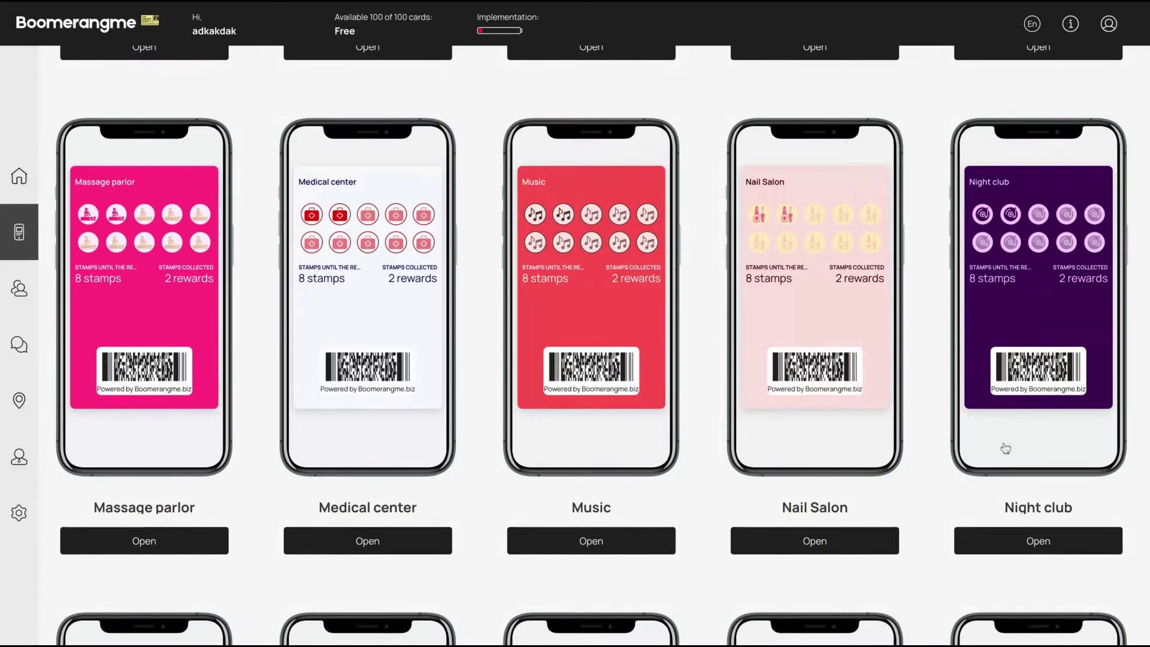
Open the Night club template and preview it on Android, as a push notification, and on iPhone
{"action": "left_click", "coordinate": [1041, 540]}
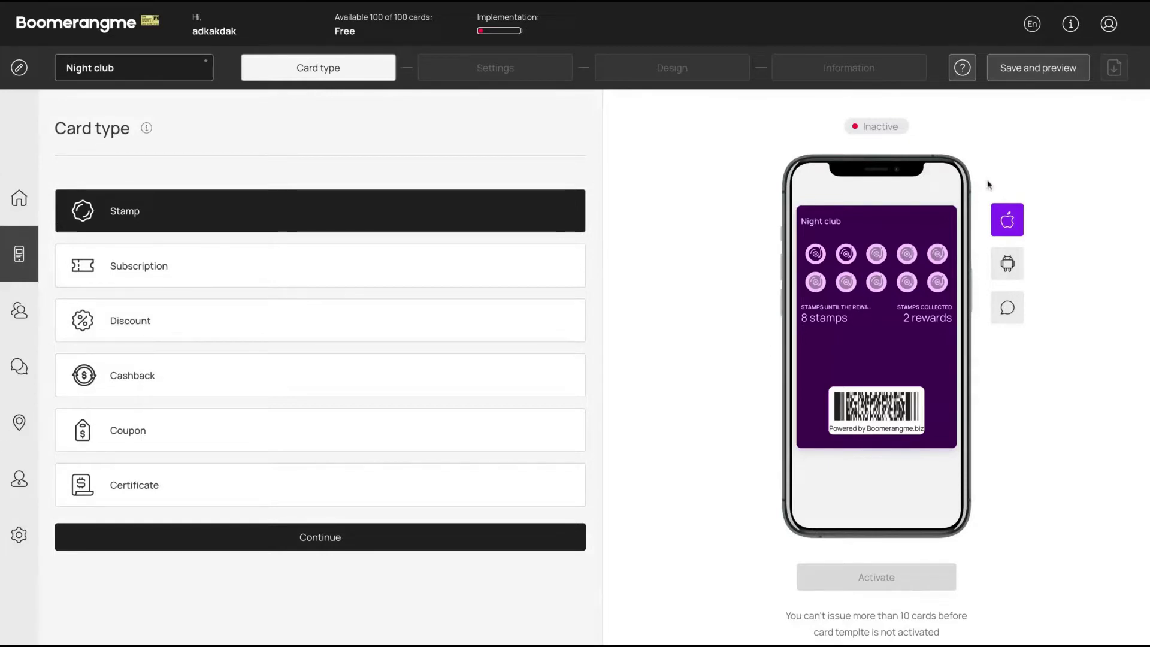
{"action": "left_click", "coordinate": [1009, 277]}
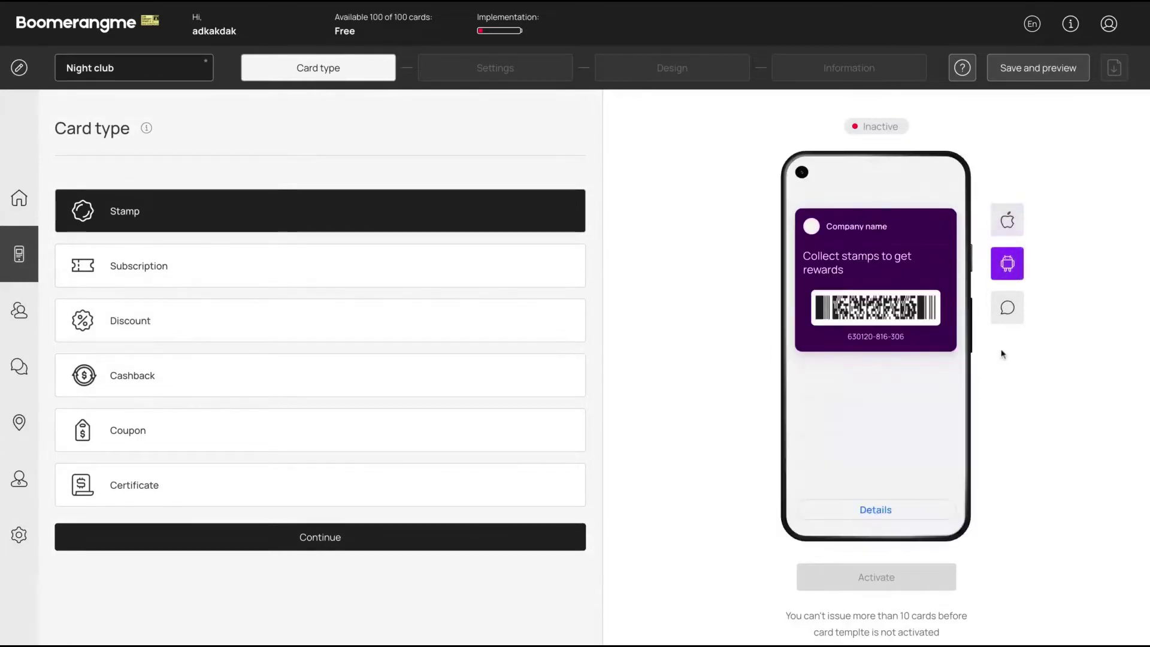
{"action": "left_click", "coordinate": [1013, 310]}
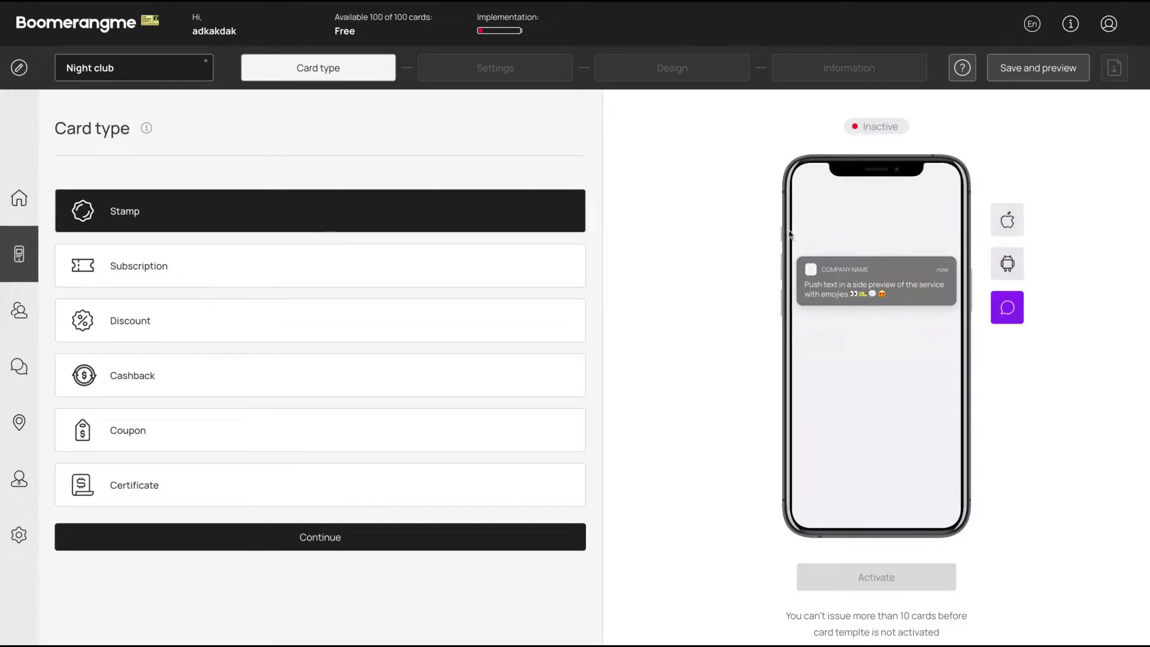
{"action": "triple_click", "coordinate": [809, 289]}
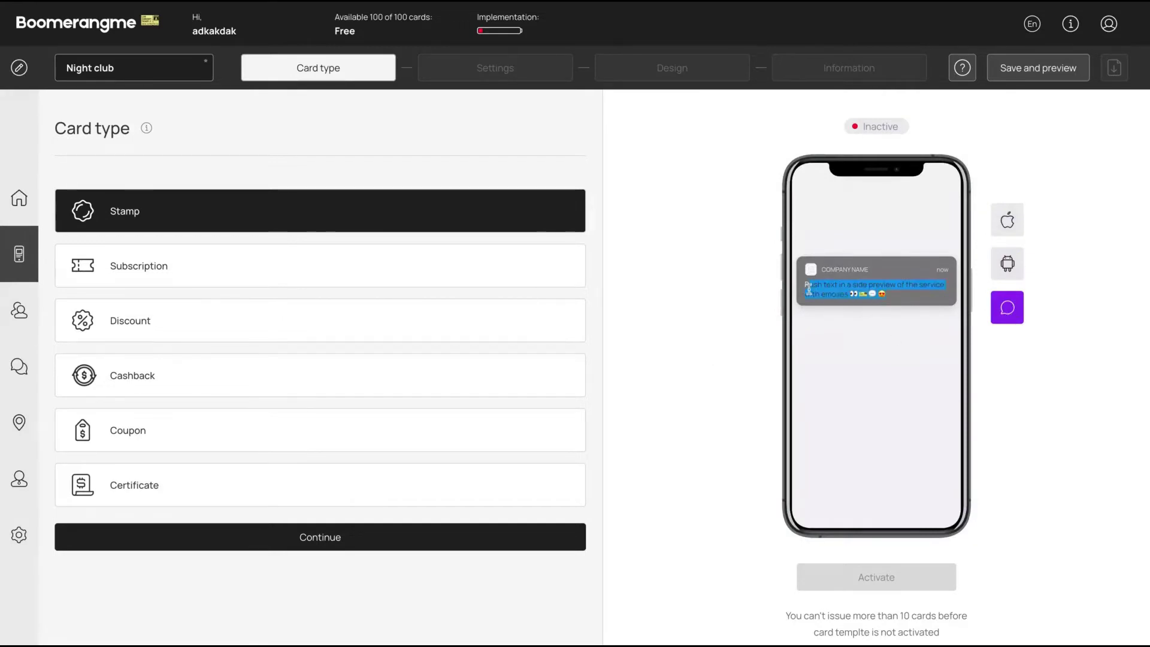
{"action": "left_click", "coordinate": [1007, 220]}
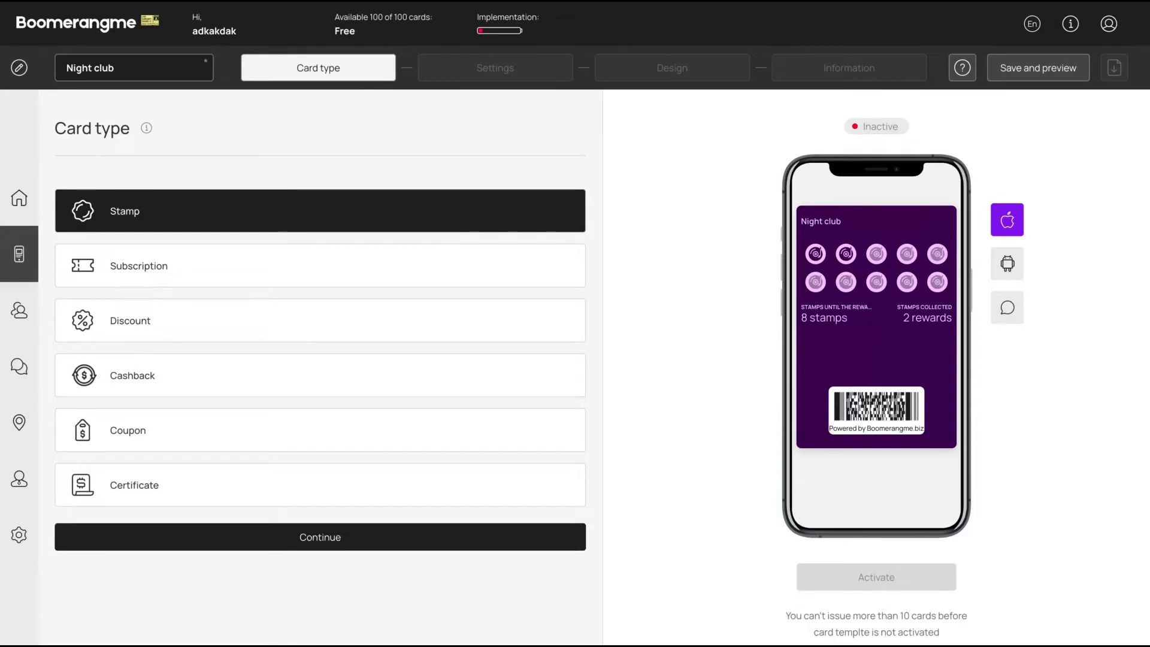
Preview the Subscription, Discount, Cashback, Coupon and Certificate types, then choose Stamp and continue
{"action": "left_click", "coordinate": [407, 289]}
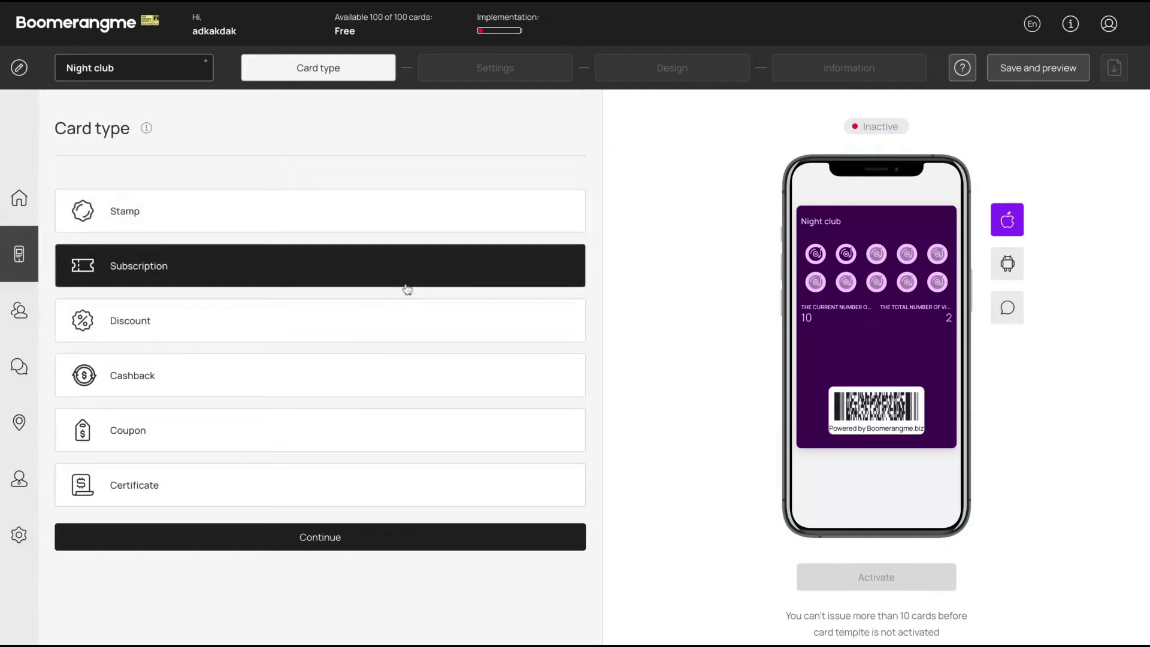
{"action": "left_click", "coordinate": [413, 317]}
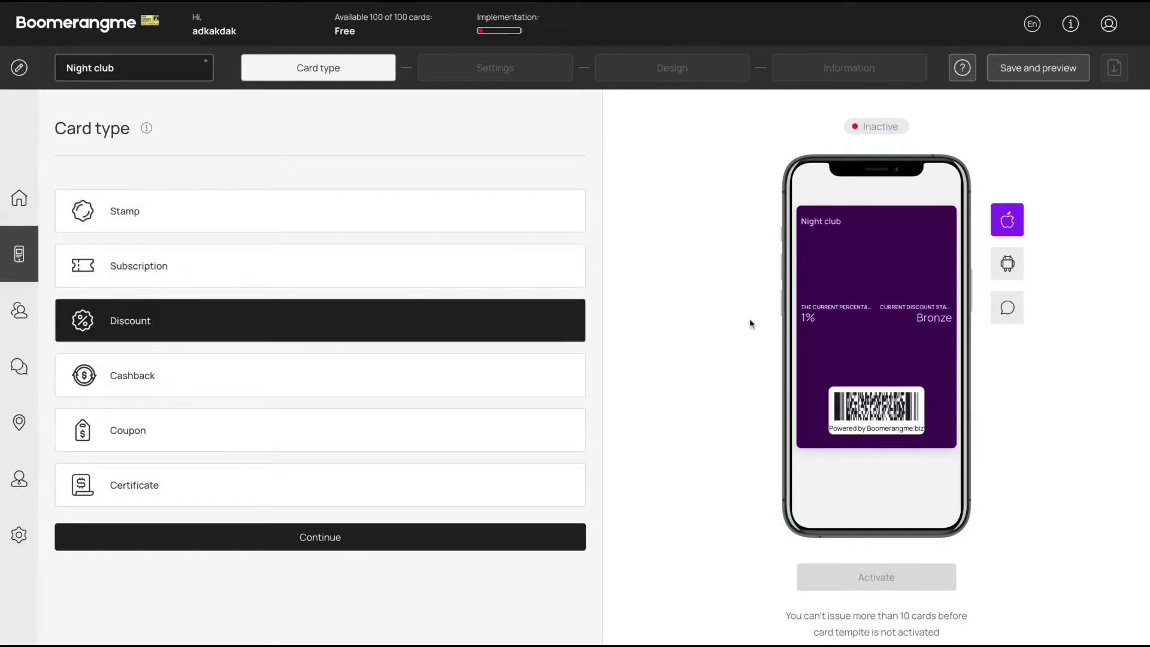
{"action": "left_click", "coordinate": [400, 377]}
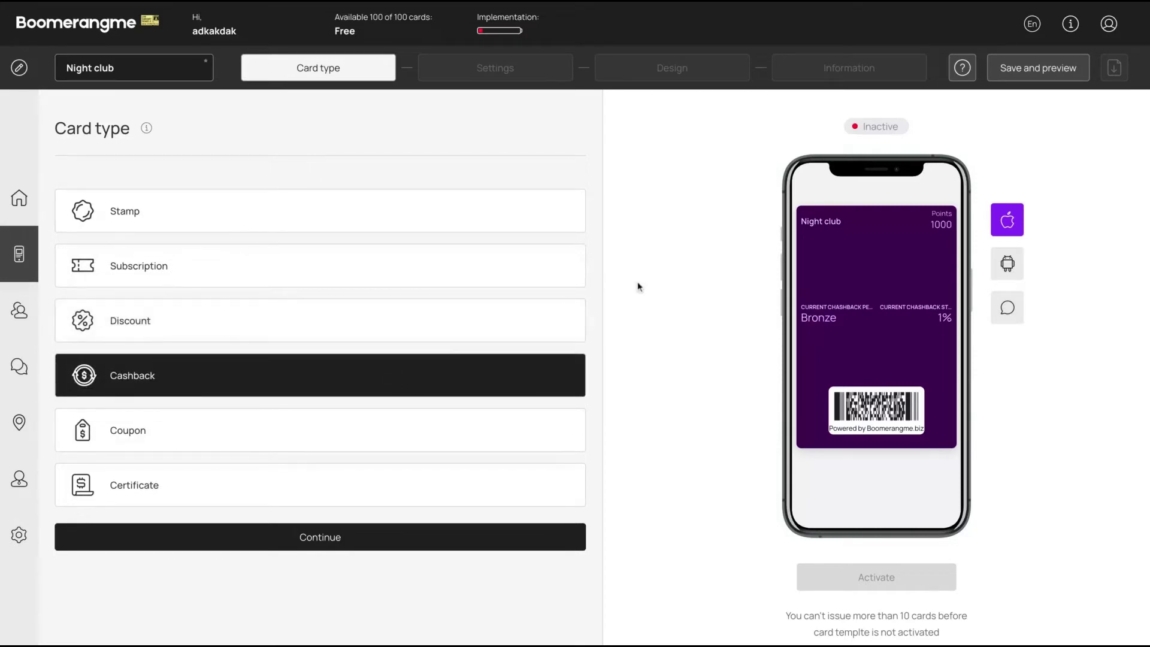
{"action": "left_click", "coordinate": [441, 435]}
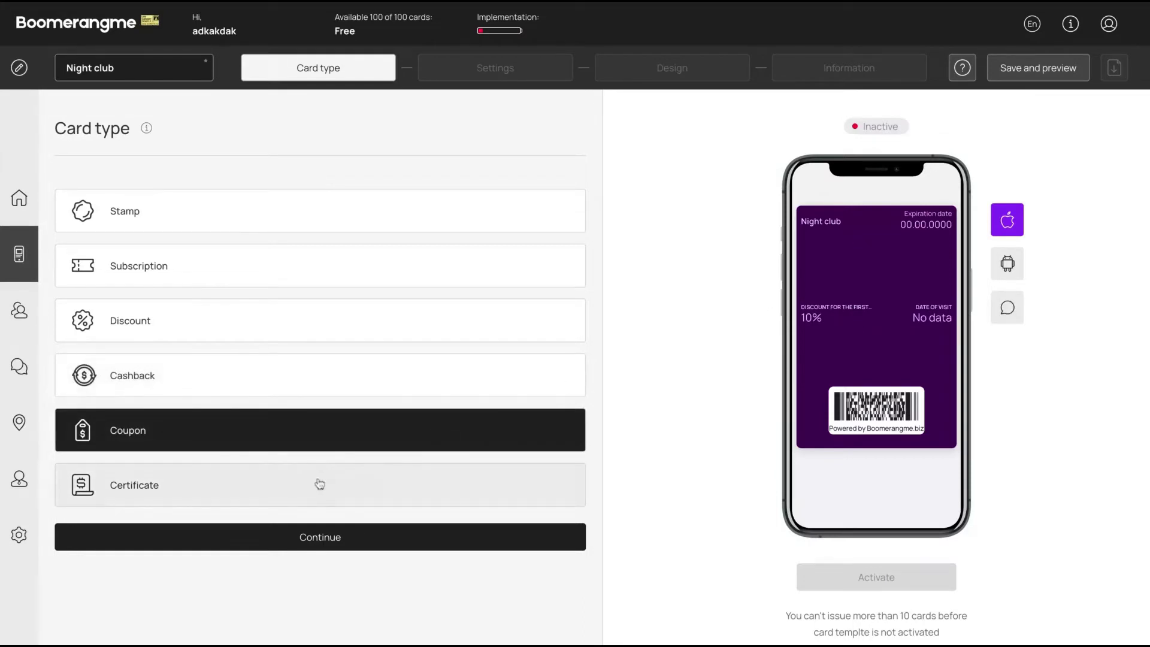
{"action": "left_click", "coordinate": [313, 503]}
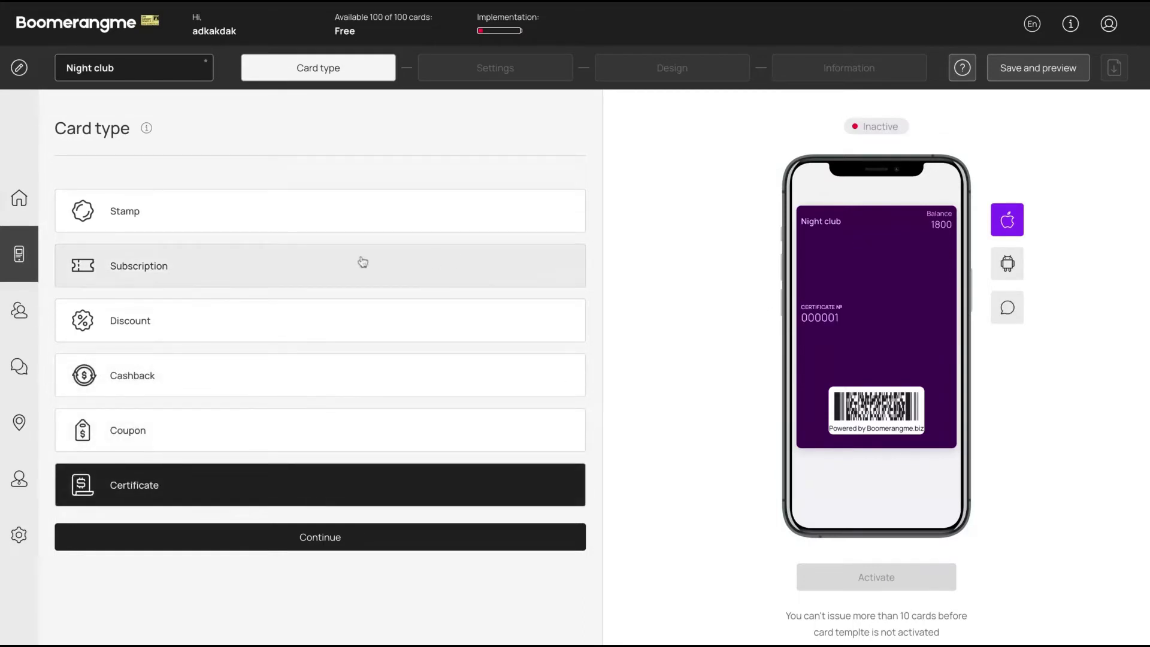
{"action": "left_click", "coordinate": [361, 217]}
{"action": "left_click", "coordinate": [381, 536]}
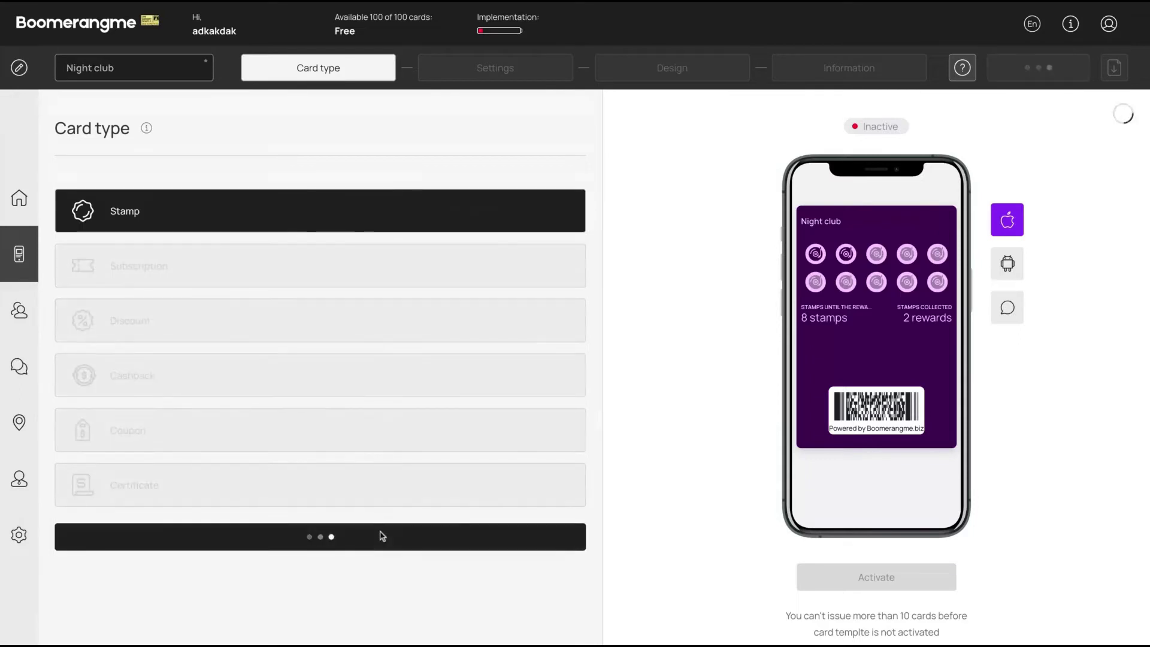
Scroll through the card Language list, leaving English selected
{"action": "left_click", "coordinate": [544, 230]}
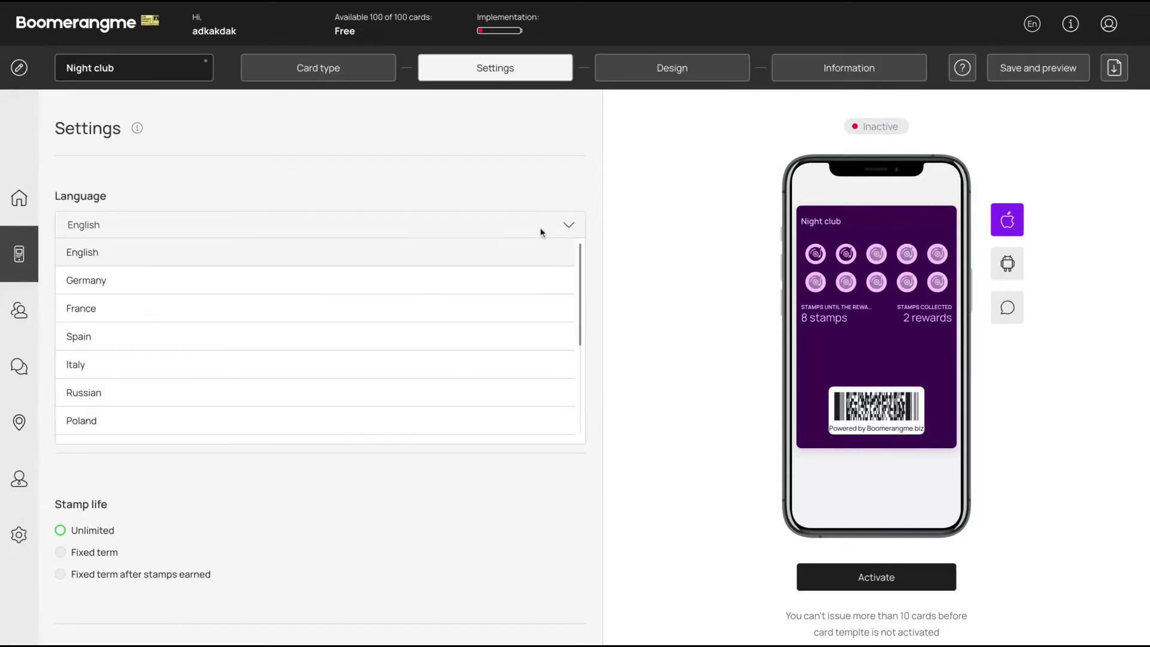
{"action": "scroll", "coordinate": [329, 352], "scroll_direction": "down", "scroll_amount": 5}
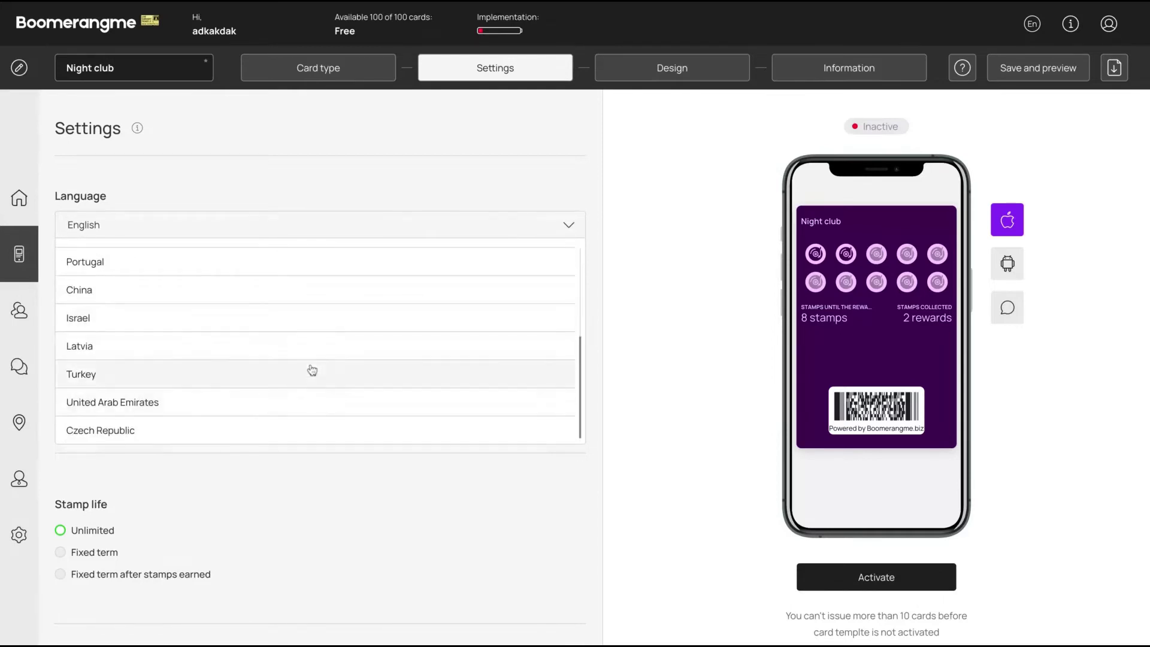
{"action": "scroll", "coordinate": [311, 369], "scroll_direction": "up", "scroll_amount": 2}
{"action": "scroll", "coordinate": [311, 369], "scroll_direction": "up", "scroll_amount": 3}
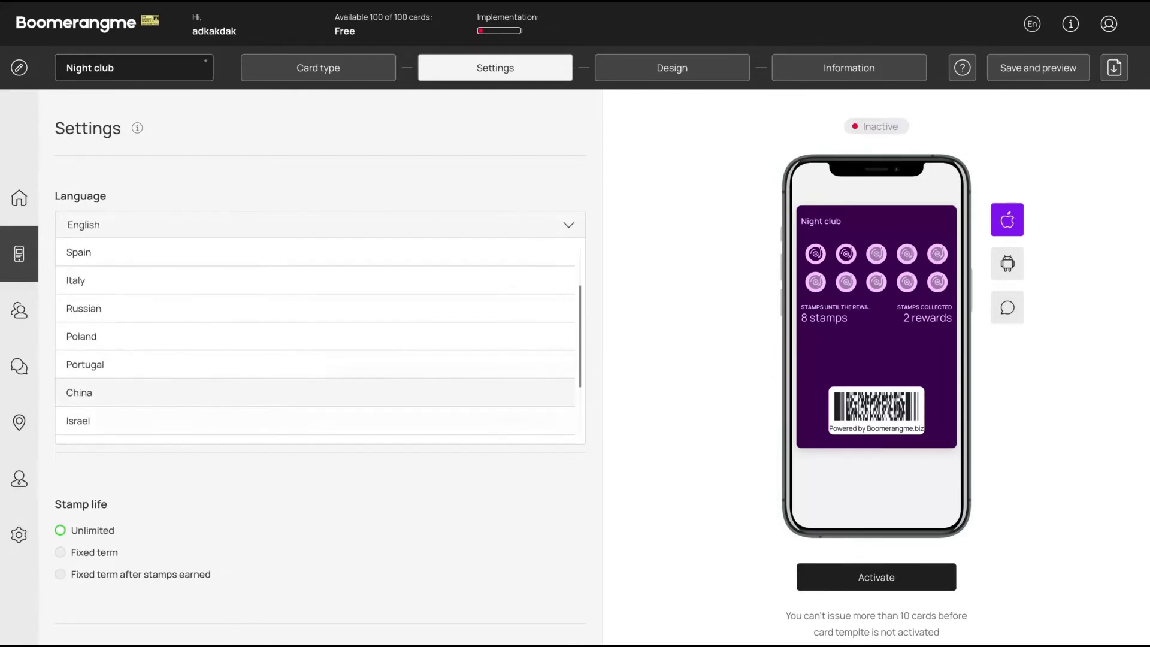
{"action": "scroll", "coordinate": [311, 370], "scroll_direction": "up", "scroll_amount": 2}
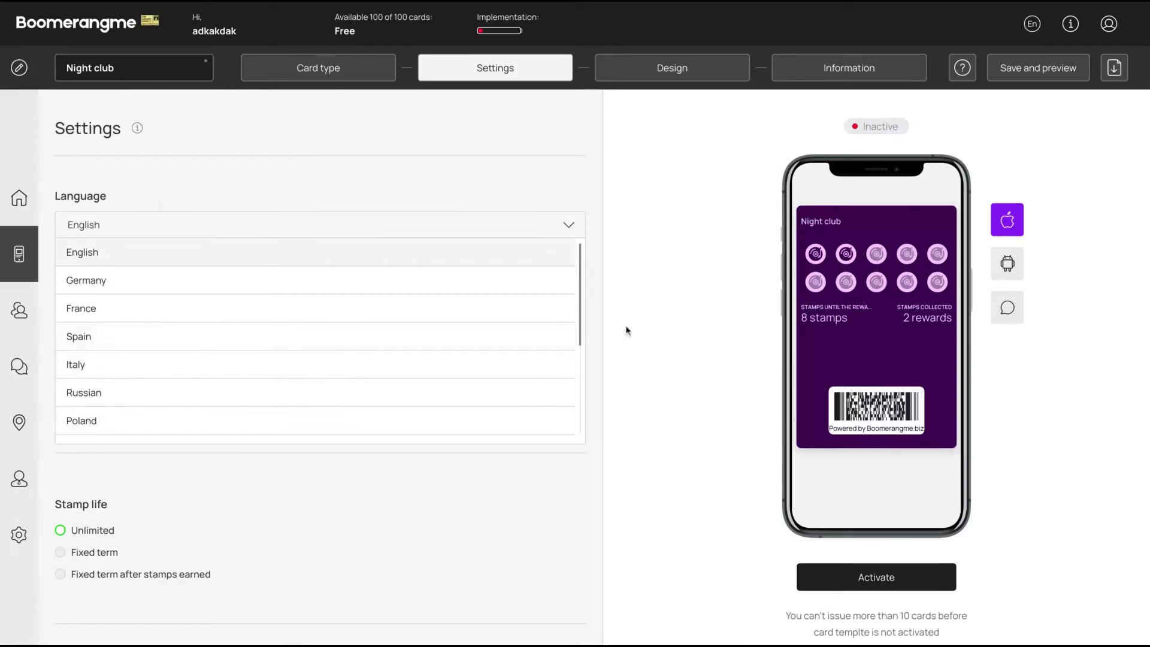
Try a fixed-term card expiration, then revert it to Unlimited, keeping Stamp life Unlimited
{"action": "left_click_drag", "start_coordinate": [626, 328], "coordinate": [85, 332]}
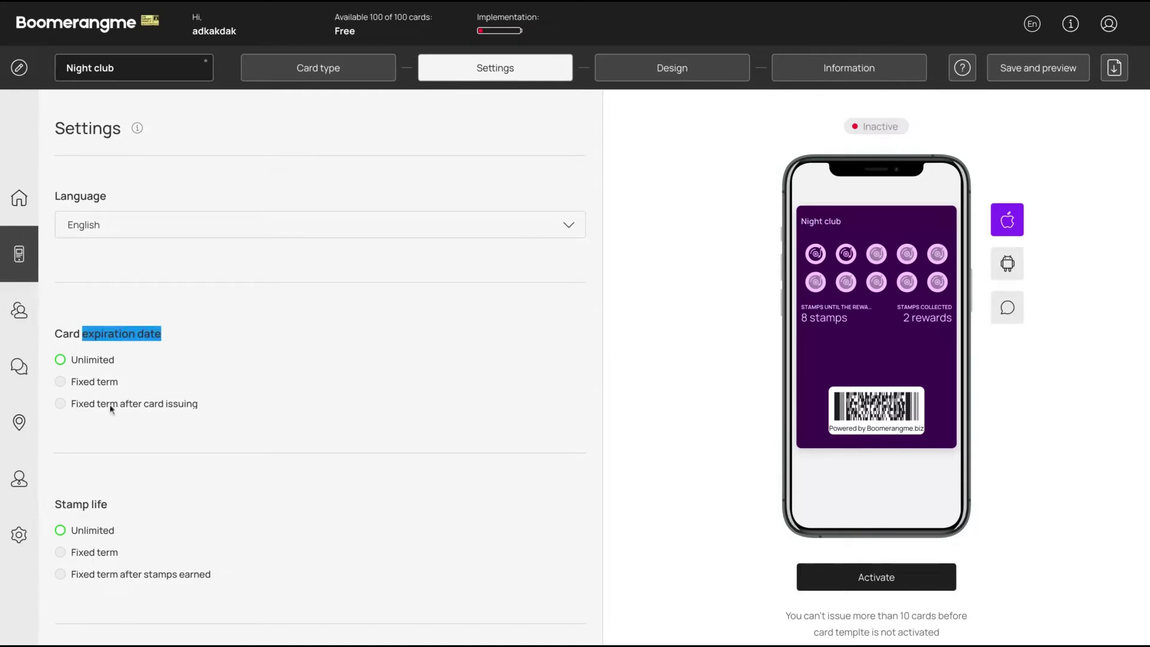
{"action": "left_click", "coordinate": [61, 404]}
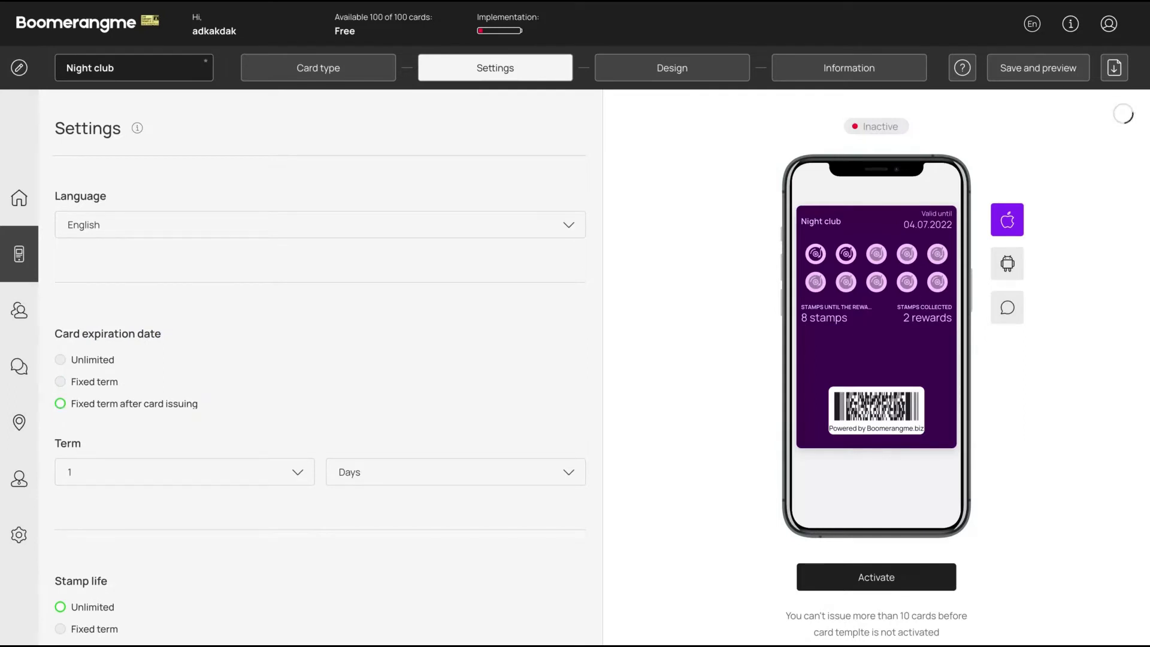
{"action": "left_click", "coordinate": [61, 361]}
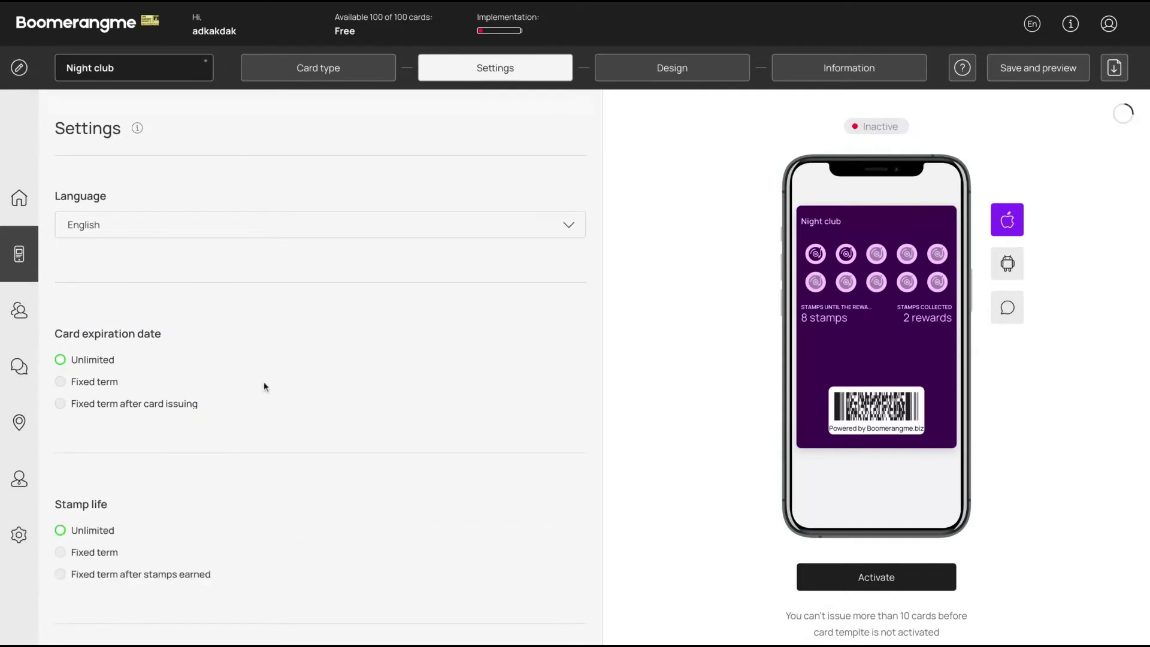
{"action": "scroll", "coordinate": [264, 387], "scroll_direction": "down", "scroll_amount": 2}
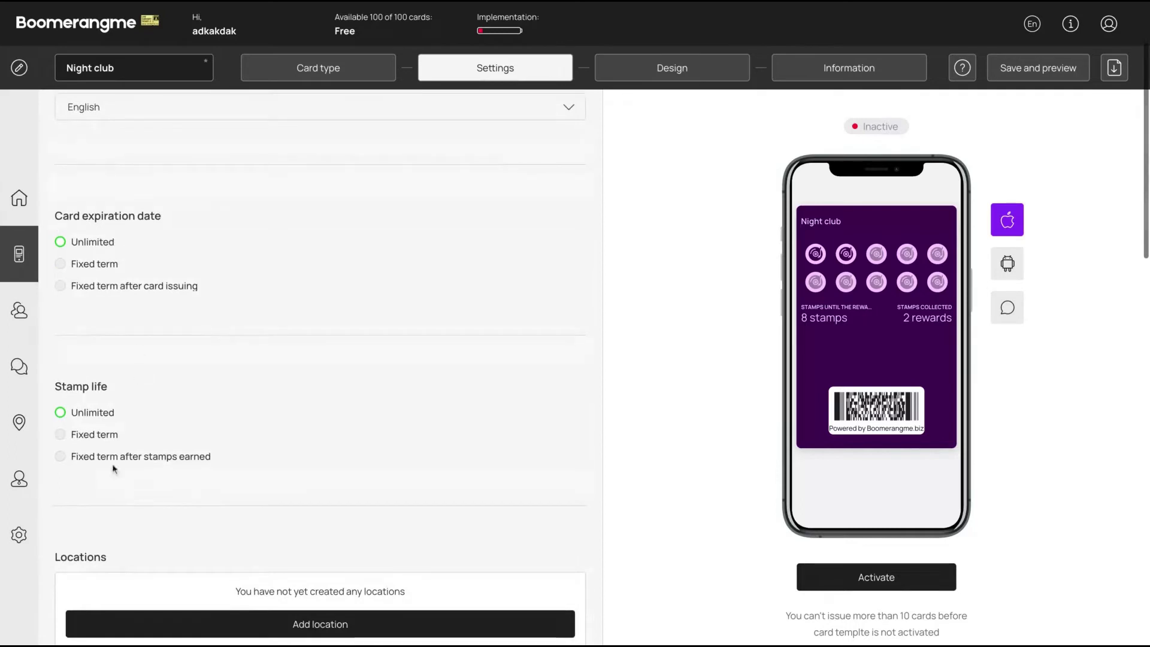
{"action": "scroll", "coordinate": [126, 460], "scroll_direction": "down", "scroll_amount": 1}
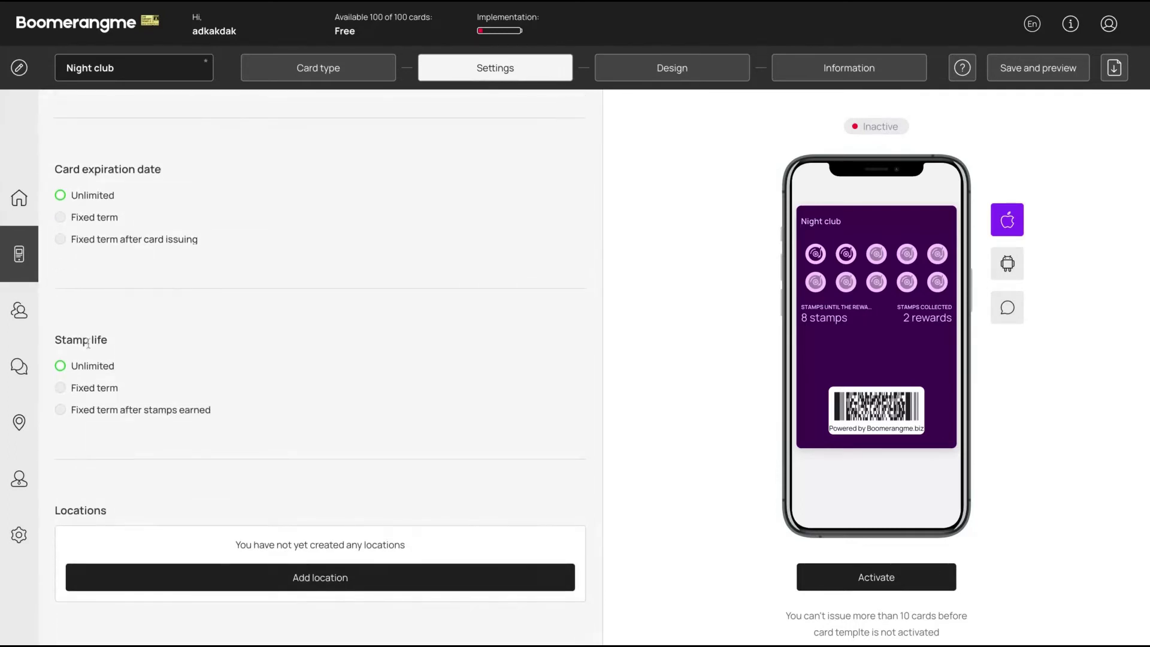
{"action": "left_click_drag", "start_coordinate": [89, 340], "coordinate": [122, 348]}
{"action": "left_click", "coordinate": [177, 375]}
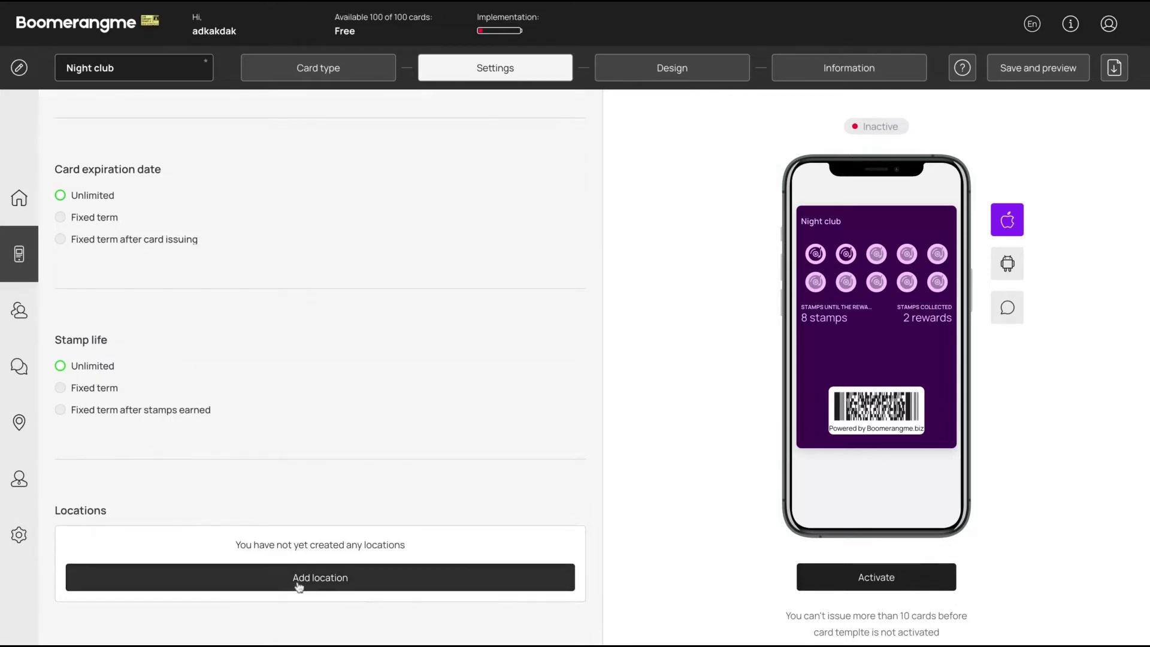
Leave phone mask, Login with Facebook and Show logo unchanged after trying them, then continue to Design
{"action": "scroll", "coordinate": [359, 413], "scroll_direction": "up", "scroll_amount": 3}
{"action": "scroll", "coordinate": [360, 411], "scroll_direction": "down", "scroll_amount": 15}
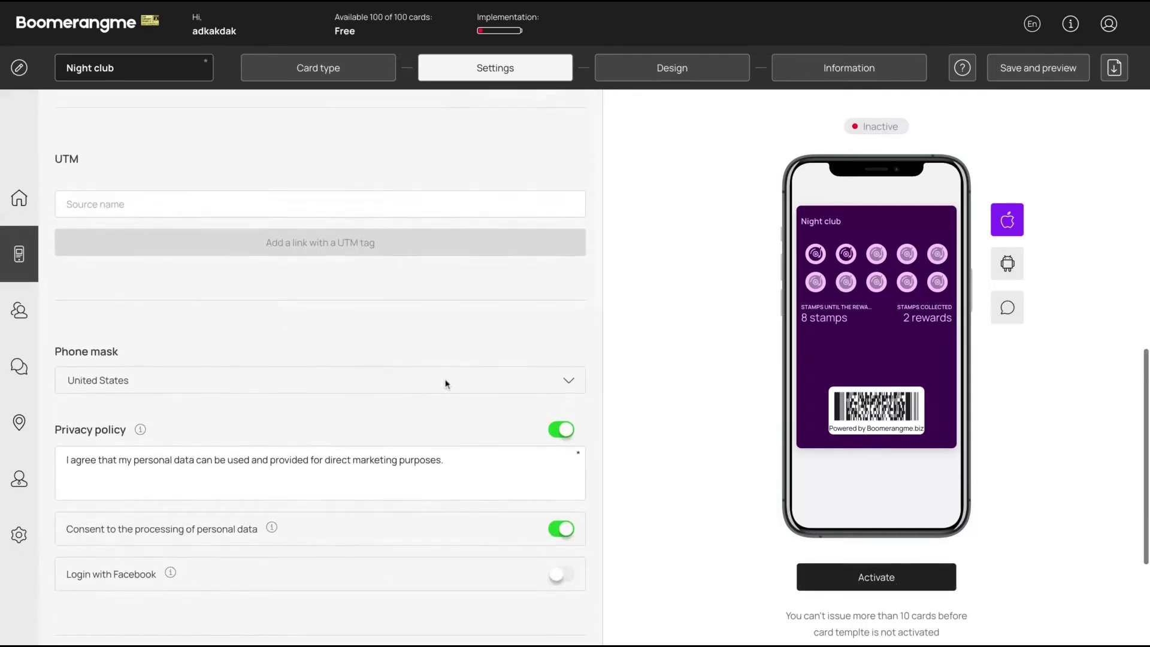
{"action": "left_click", "coordinate": [446, 384]}
{"action": "scroll", "coordinate": [339, 498], "scroll_direction": "down", "scroll_amount": 5}
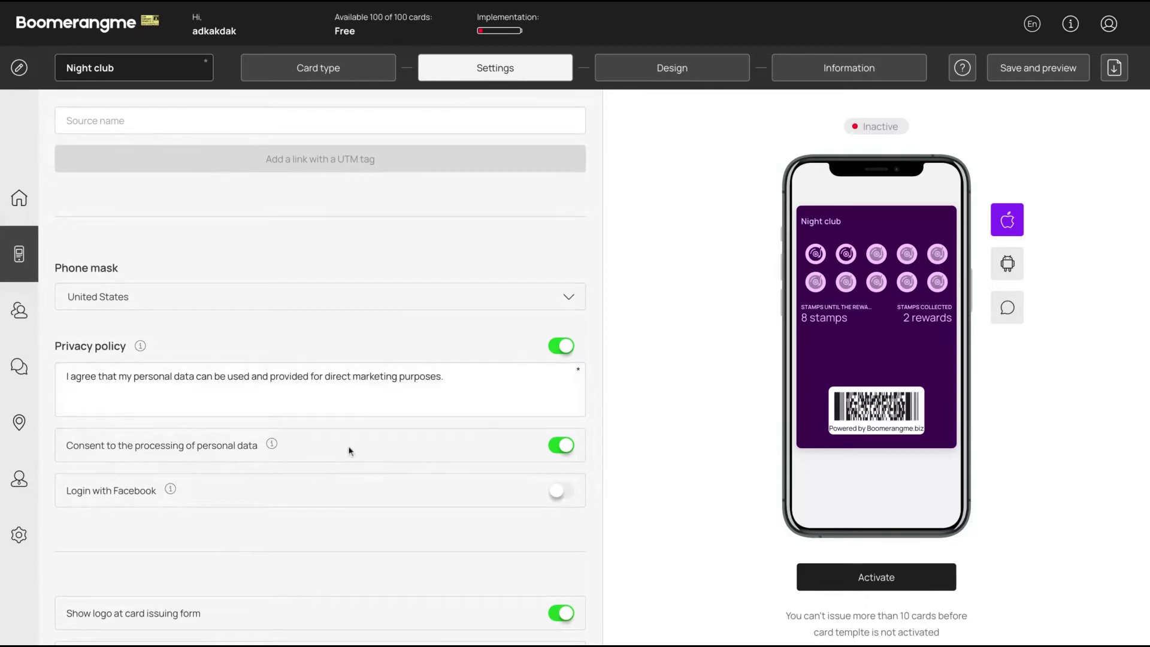
{"action": "scroll", "coordinate": [346, 450], "scroll_direction": "down", "scroll_amount": 2}
{"action": "scroll", "coordinate": [340, 445], "scroll_direction": "down", "scroll_amount": 1}
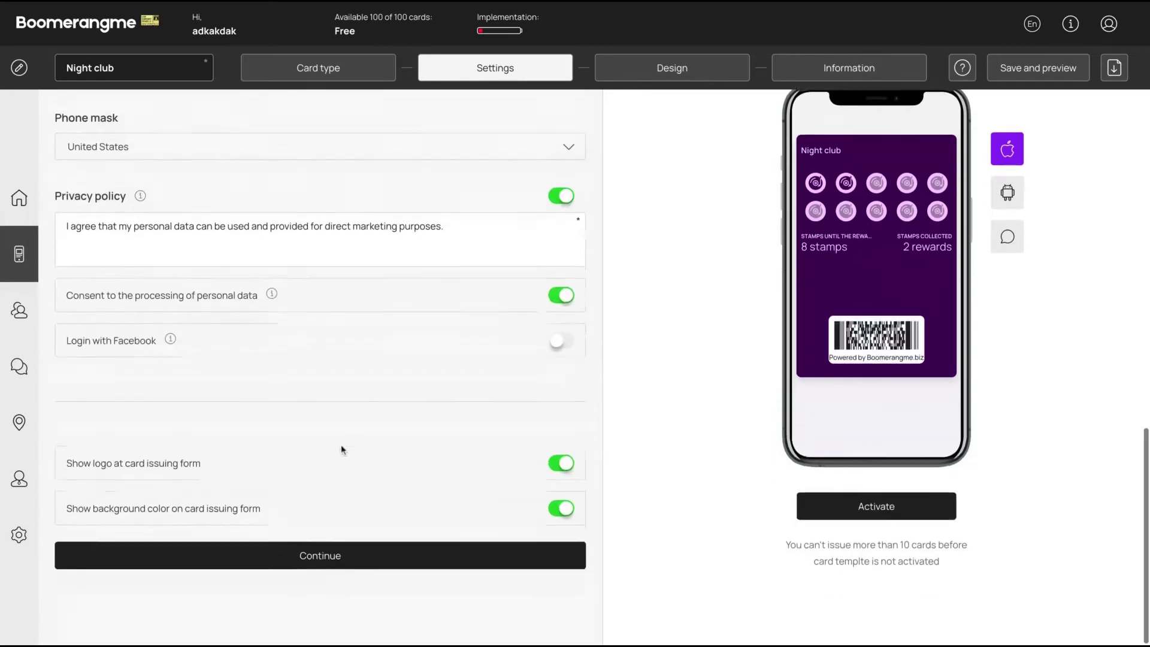
{"action": "left_click", "coordinate": [560, 341]}
{"action": "left_click", "coordinate": [560, 341]}
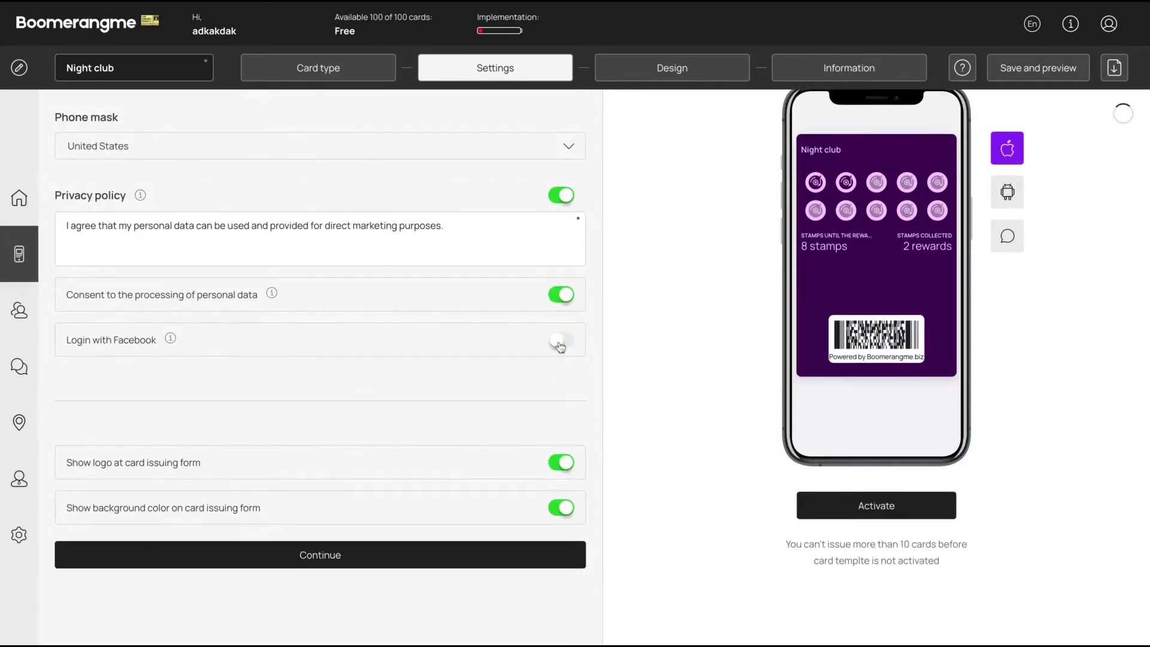
{"action": "left_click", "coordinate": [566, 464]}
{"action": "left_click", "coordinate": [567, 464]}
{"action": "left_click", "coordinate": [351, 556]}
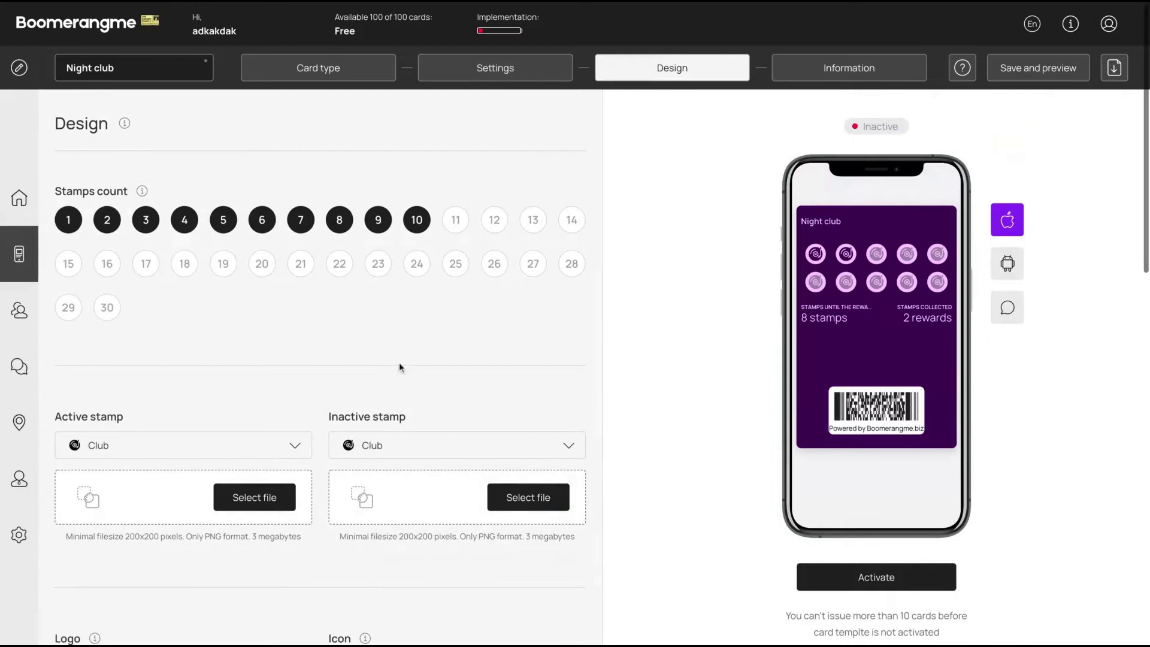
Try 5 and 9 stamps, then set the Stamps count to 10
{"action": "scroll", "coordinate": [398, 362], "scroll_direction": "down", "scroll_amount": 1}
{"action": "mouse_move", "coordinate": [142, 147]}
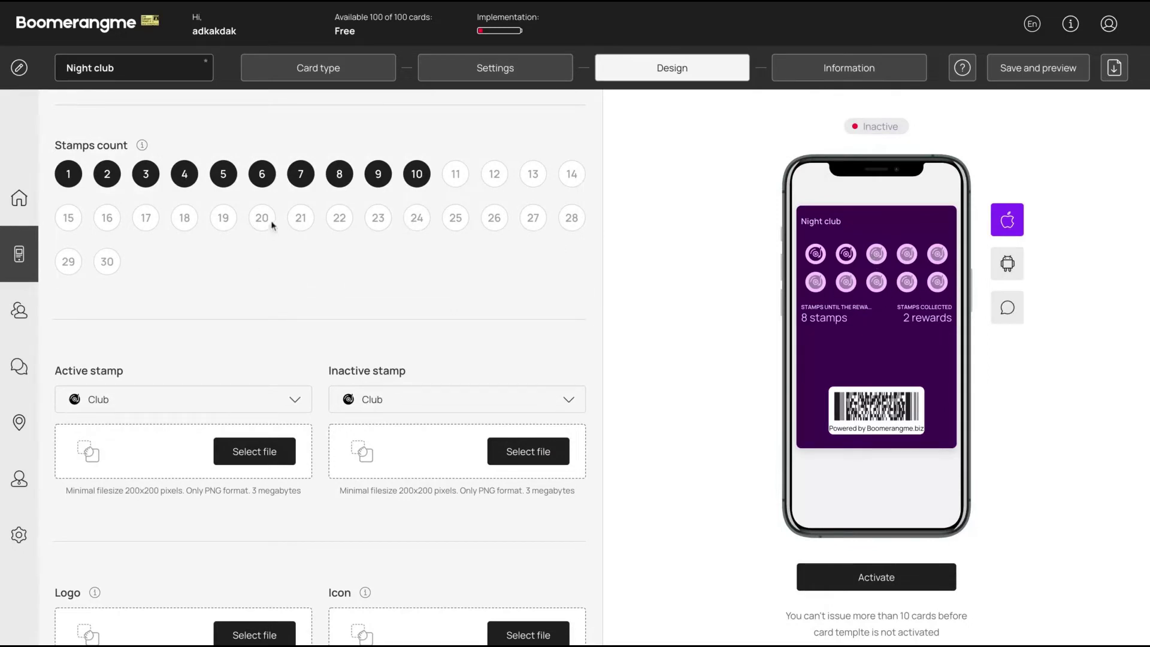
{"action": "left_click", "coordinate": [229, 179]}
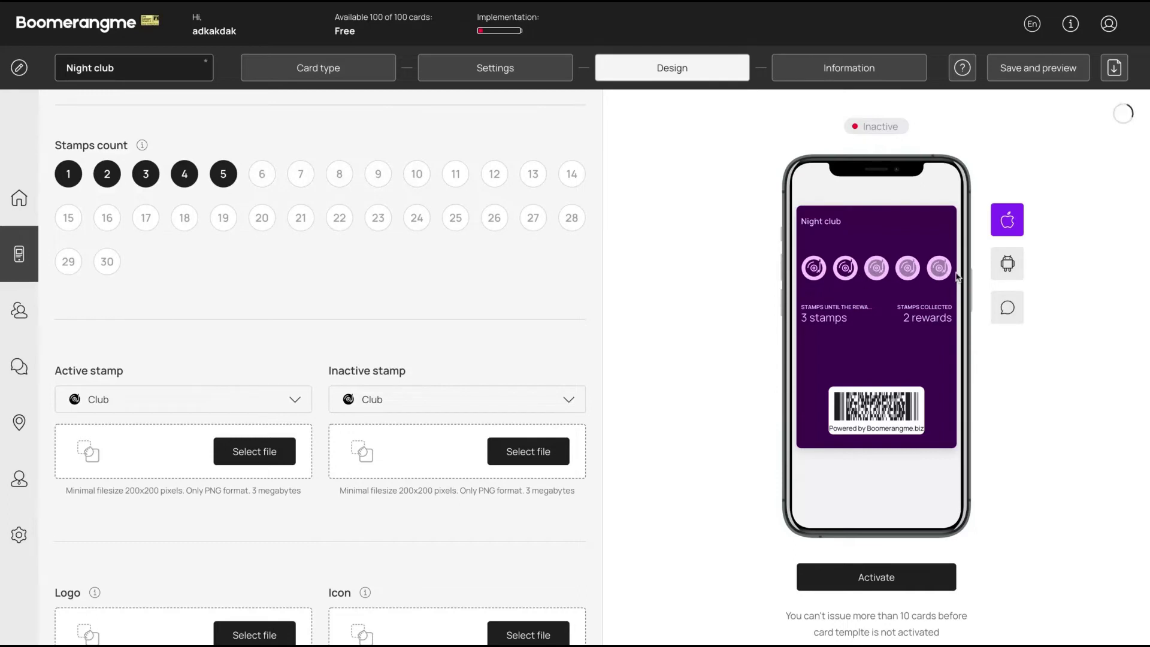
{"action": "scroll", "coordinate": [213, 375], "scroll_direction": "down", "scroll_amount": 1}
{"action": "scroll", "coordinate": [214, 376], "scroll_direction": "up", "scroll_amount": 1}
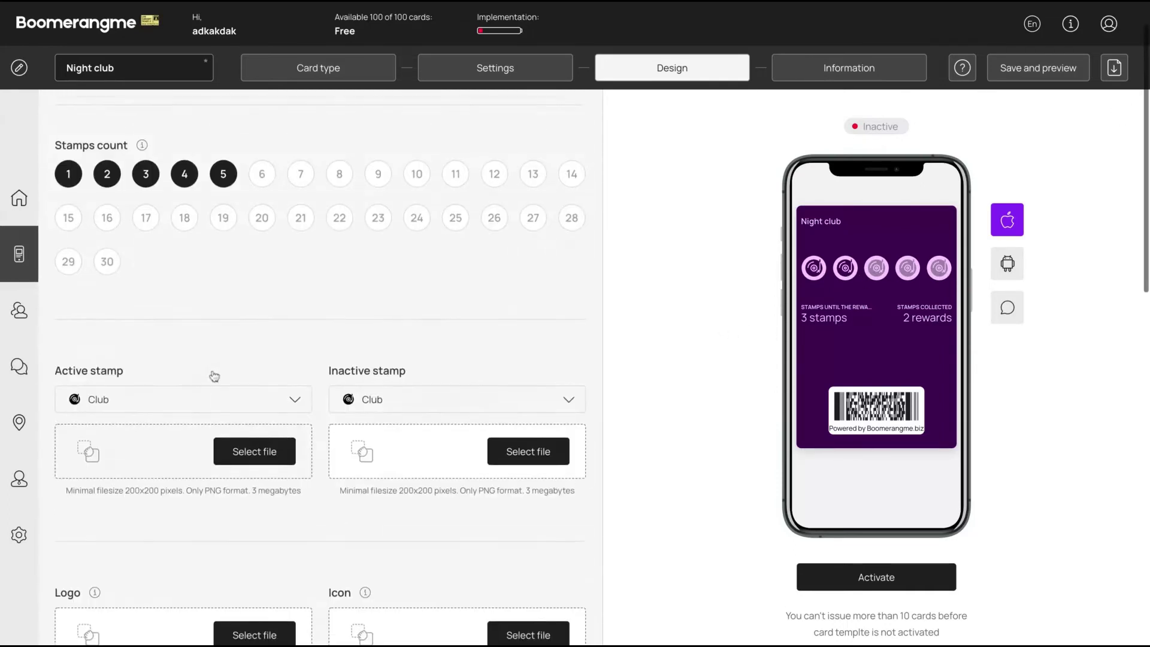
{"action": "left_click", "coordinate": [376, 176]}
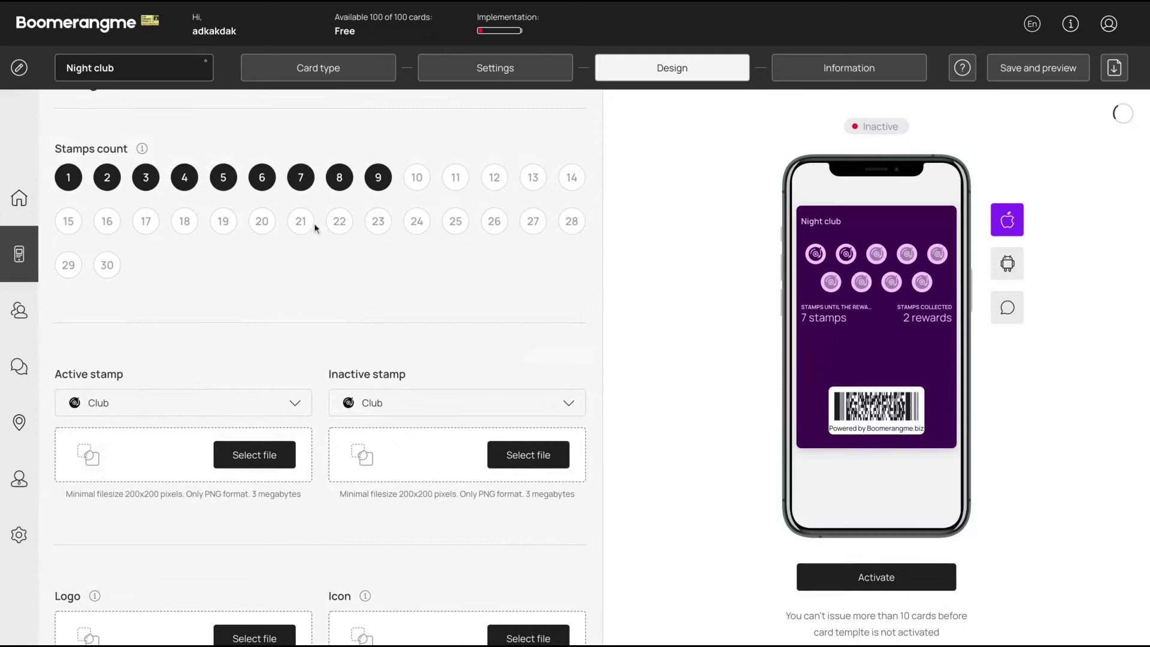
{"action": "left_click", "coordinate": [416, 177]}
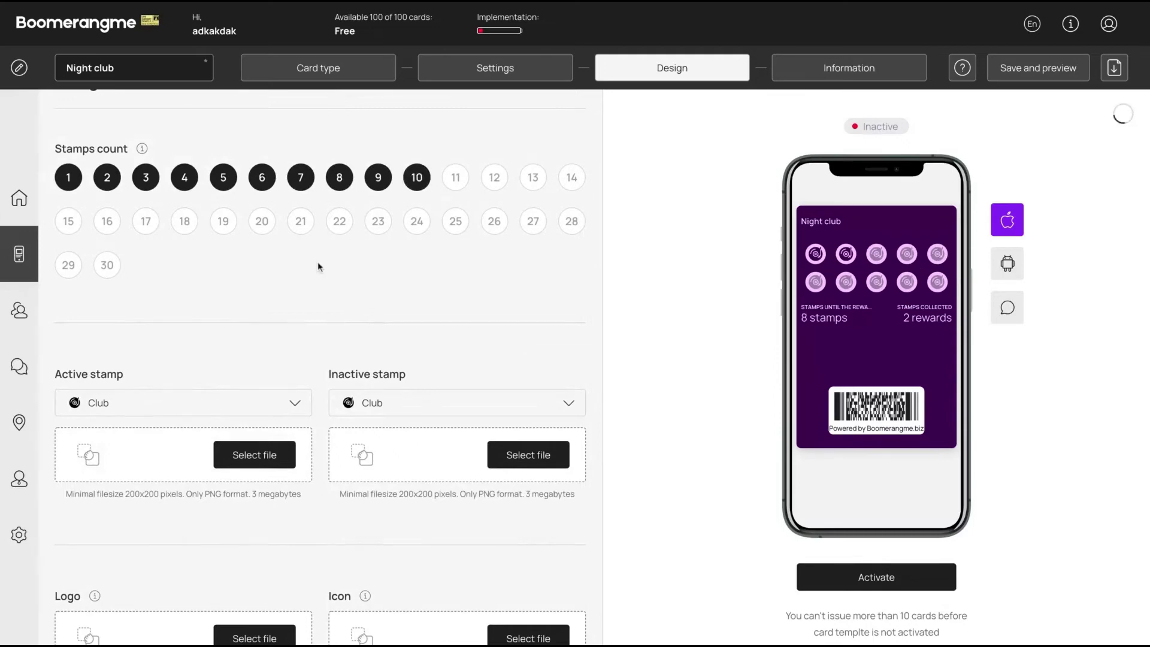
{"action": "scroll", "coordinate": [319, 267], "scroll_direction": "down", "scroll_amount": 2}
{"action": "scroll", "coordinate": [258, 419], "scroll_direction": "down", "scroll_amount": 2}
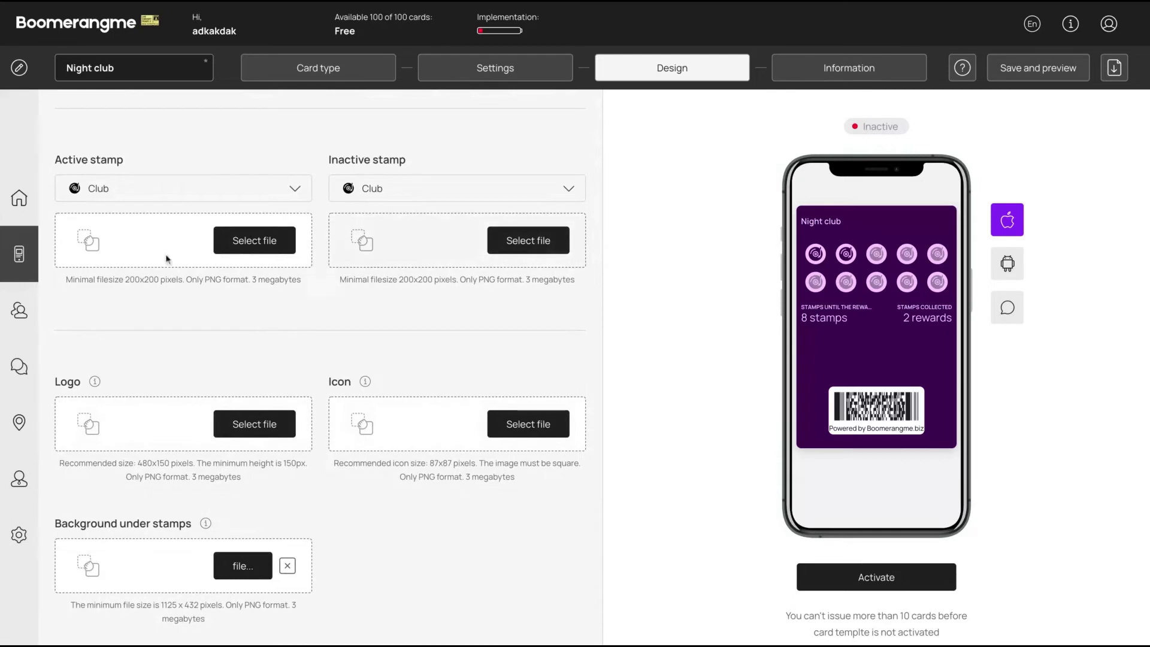
Set the Active stamp icon to ATV and the Inactive stamp icon to Airplane
{"action": "left_click", "coordinate": [289, 190]}
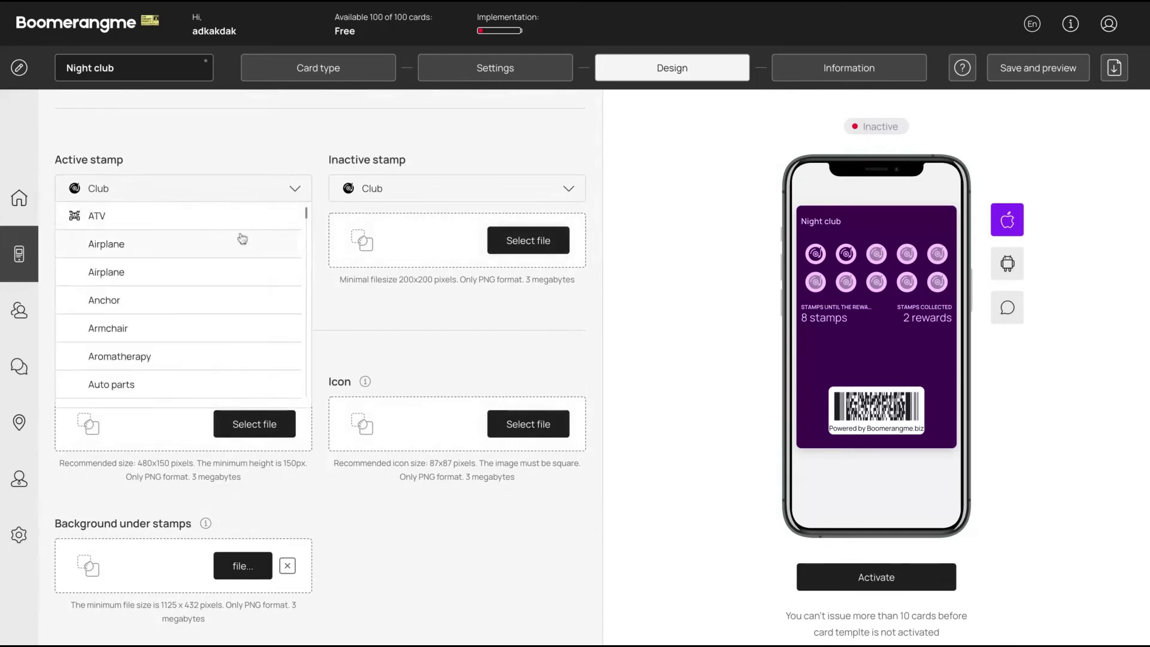
{"action": "left_click", "coordinate": [203, 220]}
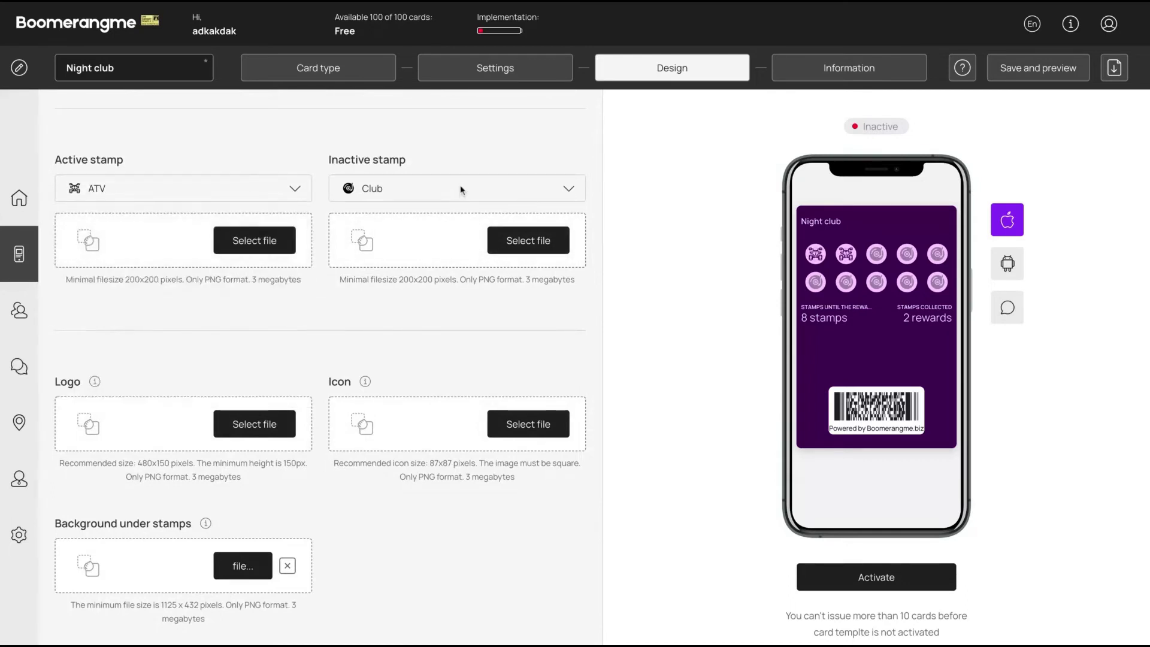
{"action": "left_click", "coordinate": [461, 190]}
{"action": "left_click", "coordinate": [398, 273]}
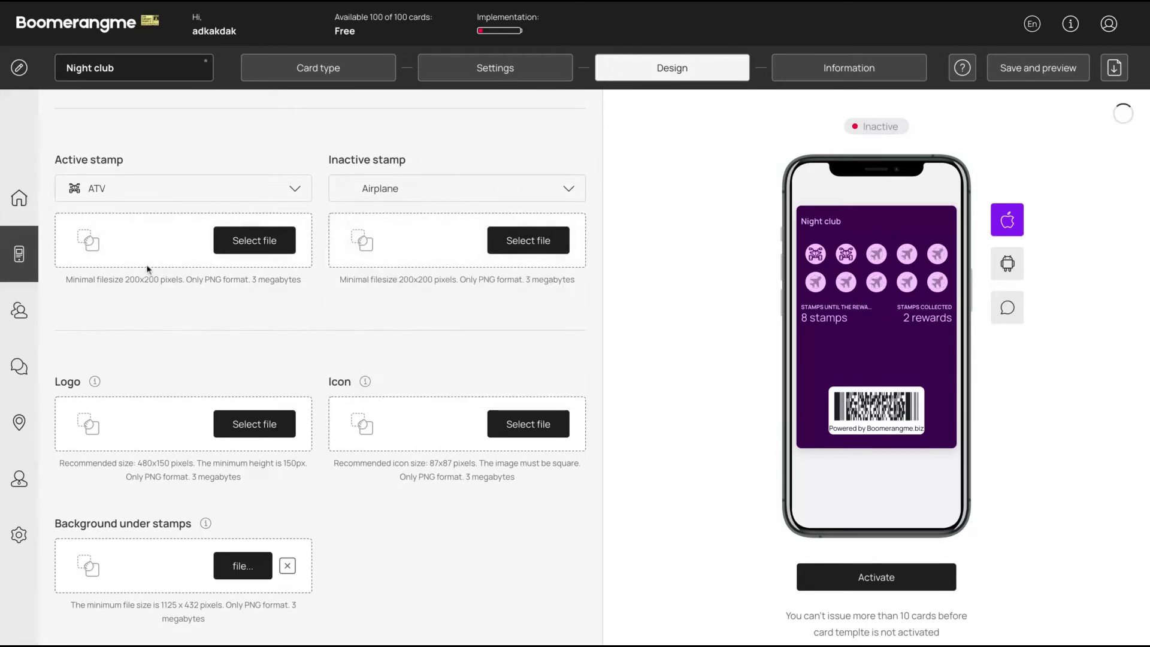
{"action": "scroll", "coordinate": [265, 369], "scroll_direction": "down", "scroll_amount": 2}
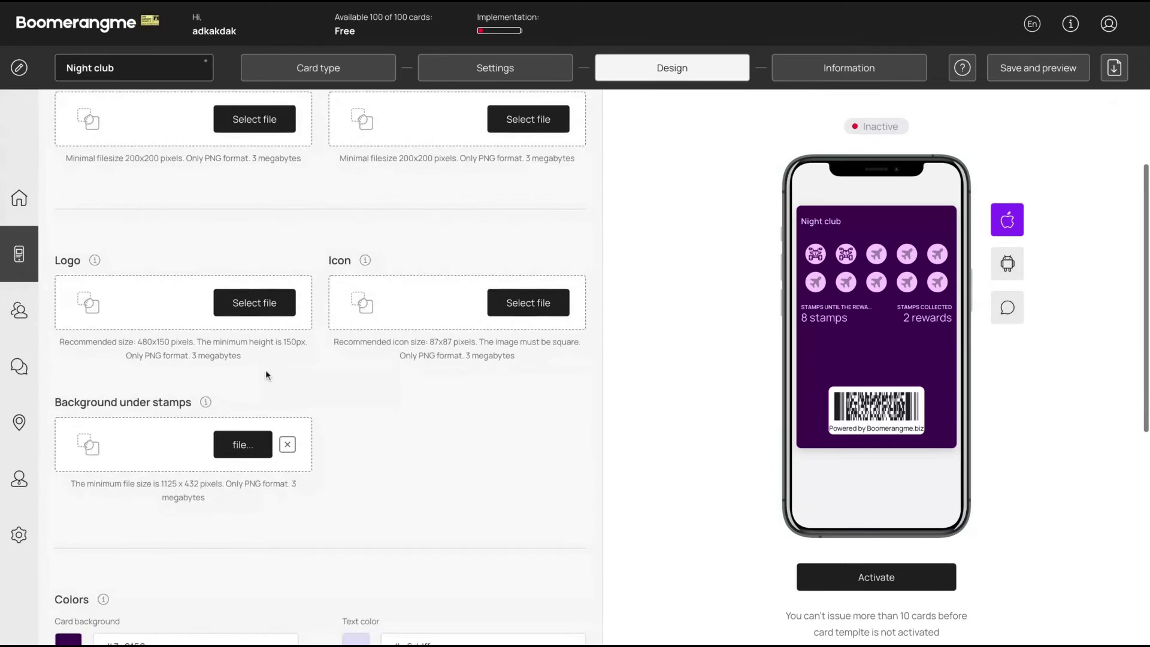
{"action": "scroll", "coordinate": [318, 397], "scroll_direction": "down", "scroll_amount": 5}
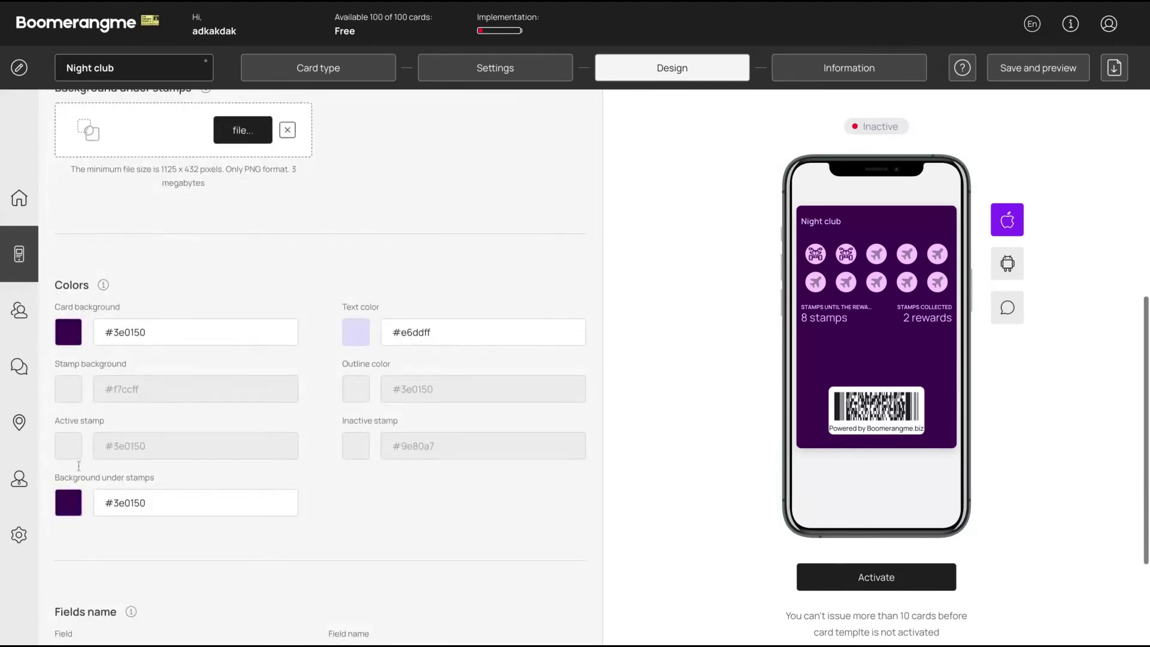
{"action": "scroll", "coordinate": [297, 455], "scroll_direction": "down", "scroll_amount": 3}
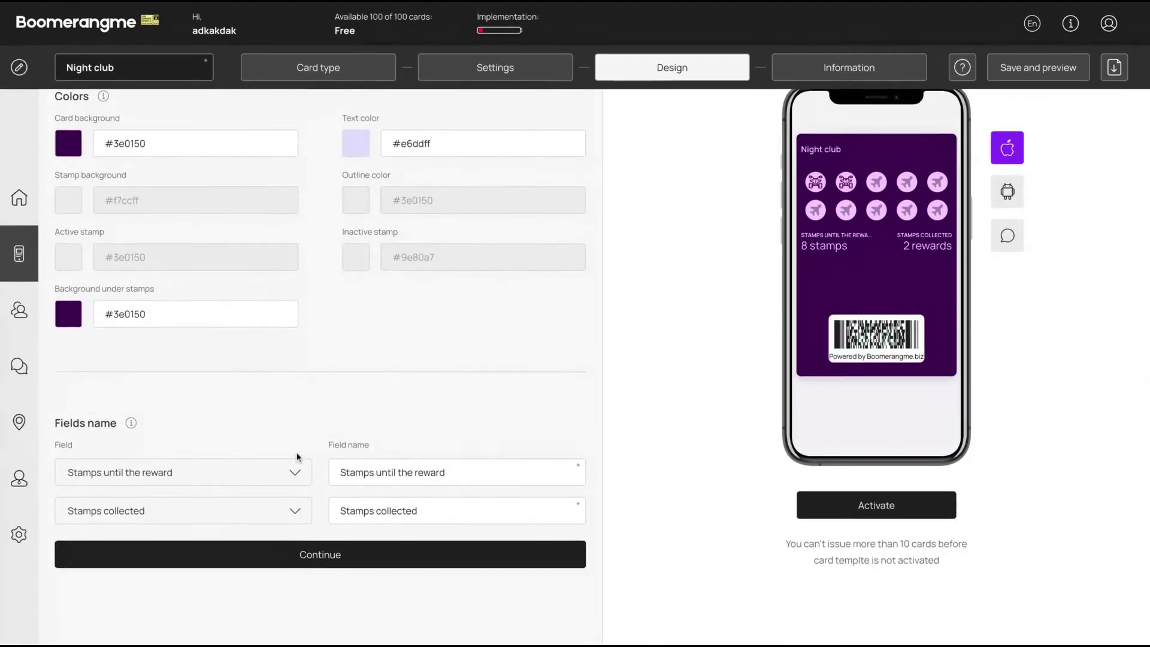
{"action": "scroll", "coordinate": [347, 457], "scroll_direction": "up", "scroll_amount": 10}
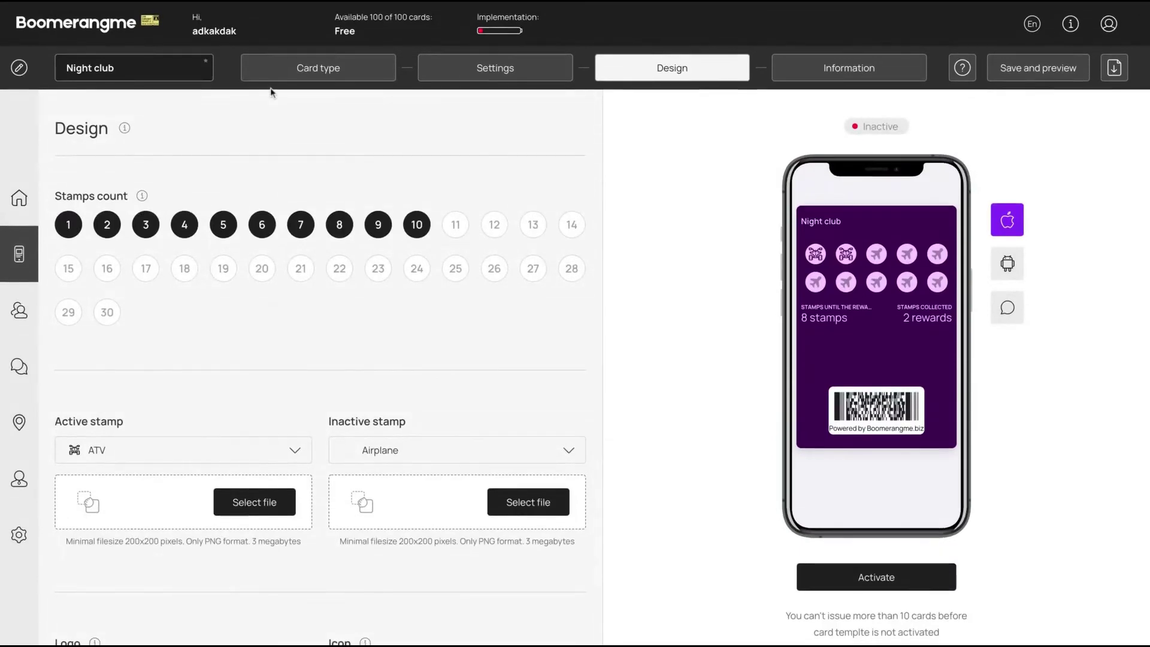
Go to the Night club card's Information step and scroll through its fields
{"action": "left_click", "coordinate": [848, 68]}
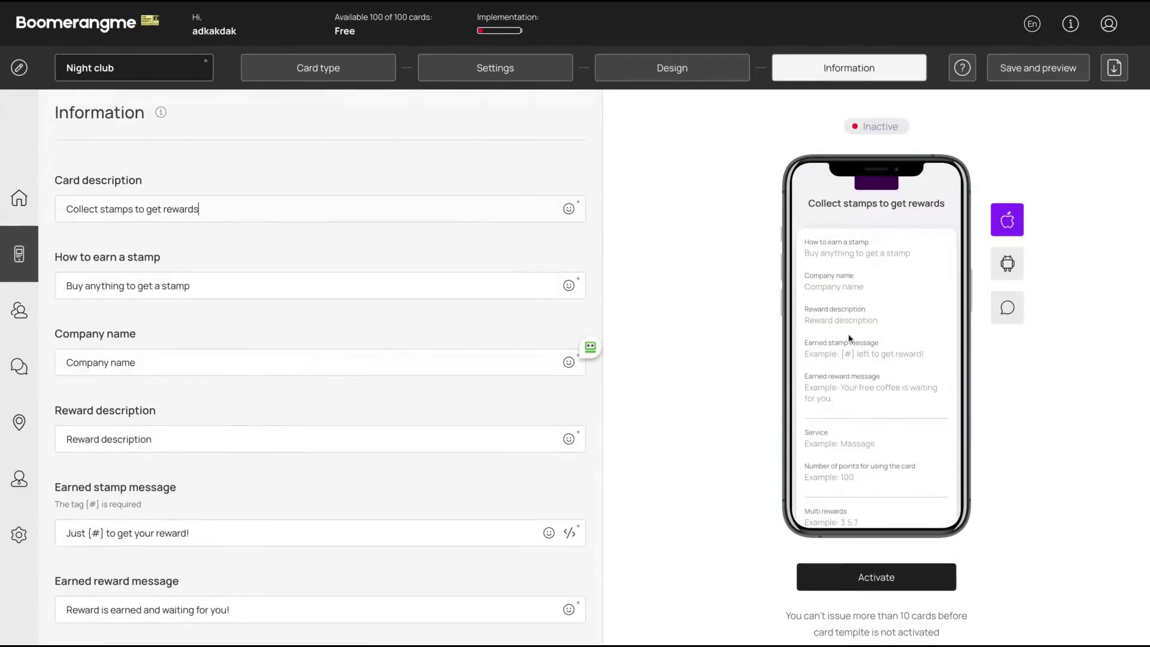
{"action": "scroll", "coordinate": [849, 335], "scroll_direction": "up", "scroll_amount": 1}
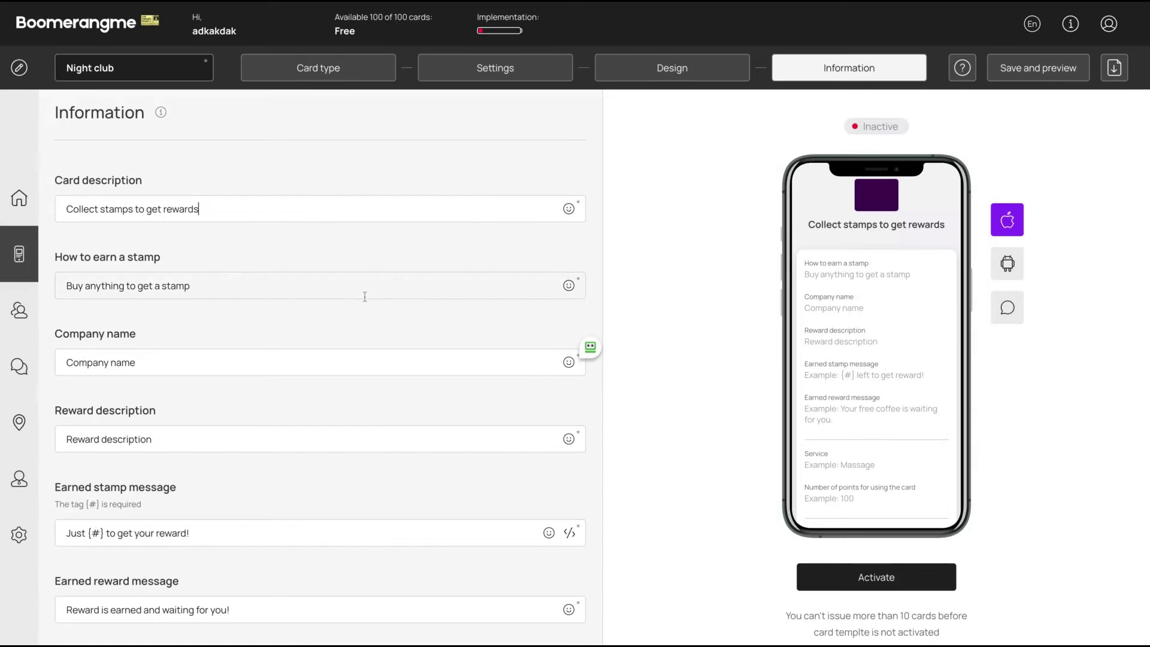
{"action": "scroll", "coordinate": [371, 357], "scroll_direction": "down", "scroll_amount": 4}
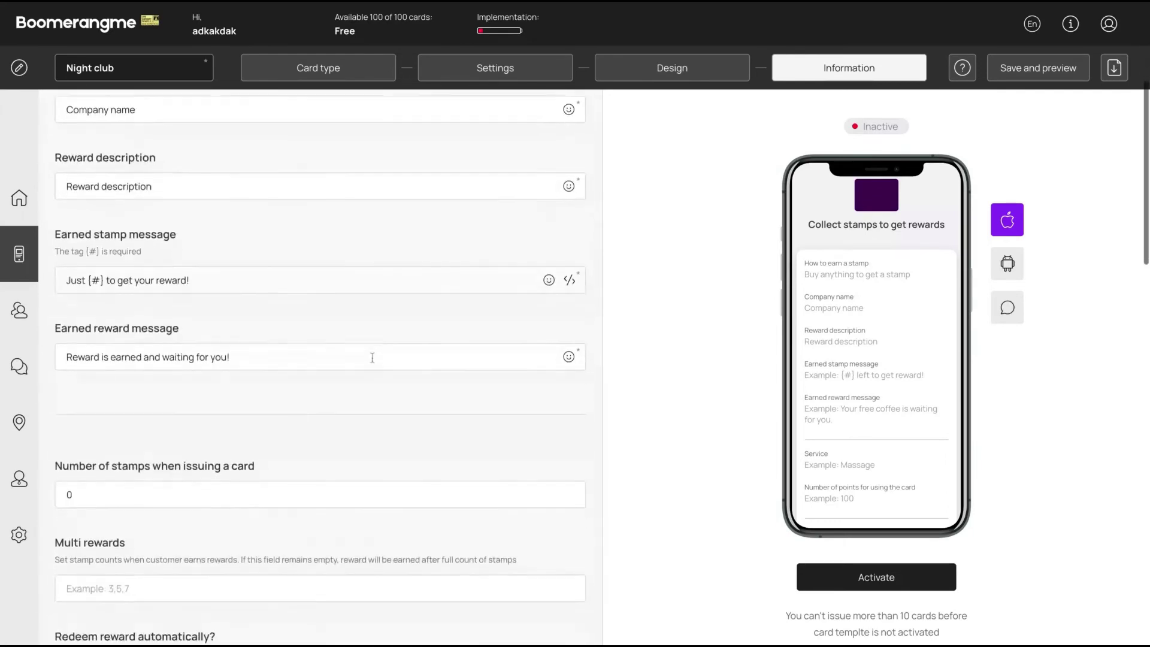
{"action": "scroll", "coordinate": [585, 379], "scroll_direction": "down", "scroll_amount": 2}
{"action": "scroll", "coordinate": [862, 395], "scroll_direction": "down", "scroll_amount": 2}
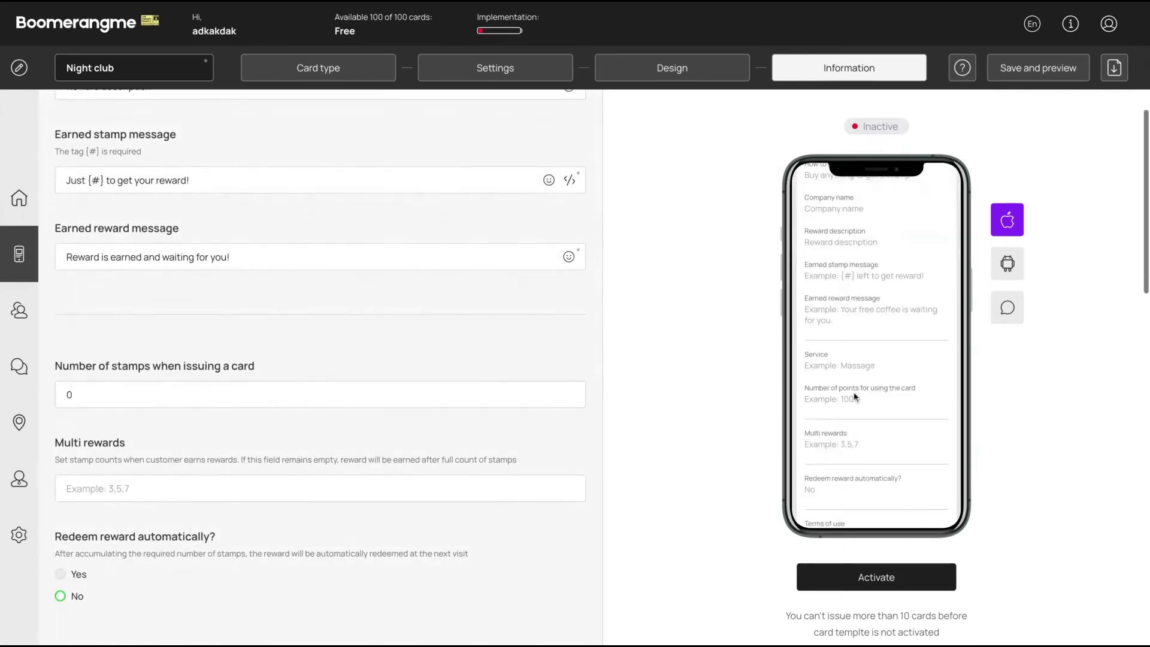
{"action": "scroll", "coordinate": [847, 390], "scroll_direction": "down", "scroll_amount": 3}
{"action": "scroll", "coordinate": [634, 366], "scroll_direction": "up", "scroll_amount": 3}
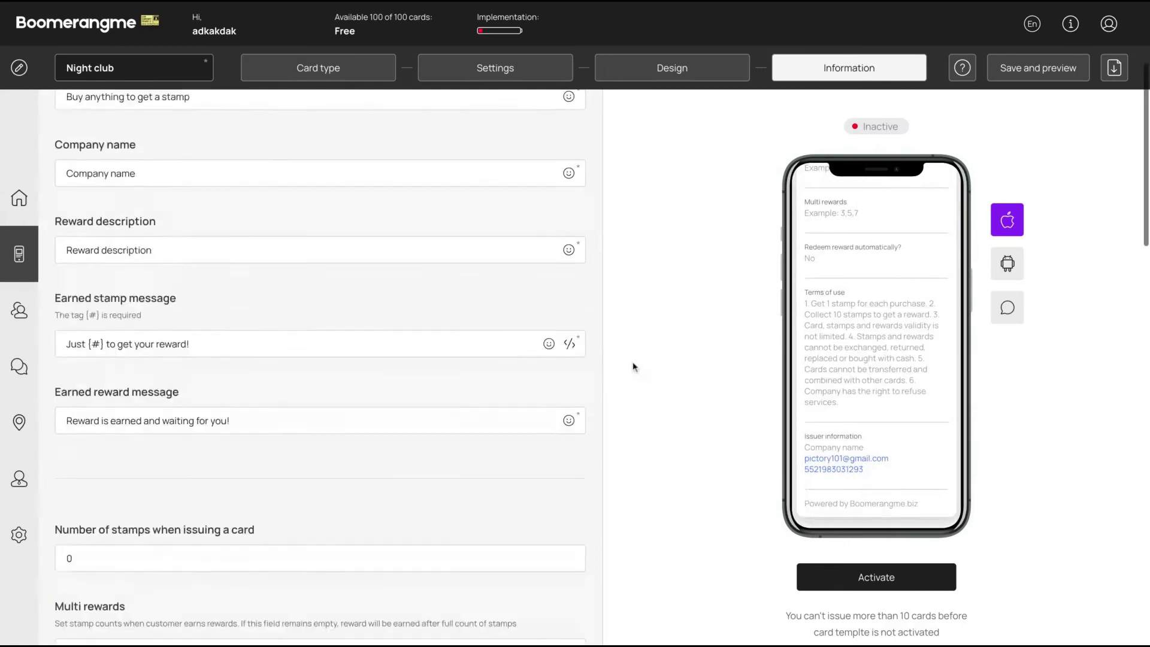
{"action": "scroll", "coordinate": [635, 366], "scroll_direction": "up", "scroll_amount": 4}
Activate the Night club card and confirm despite the locked-settings warning
{"action": "left_click", "coordinate": [867, 579]}
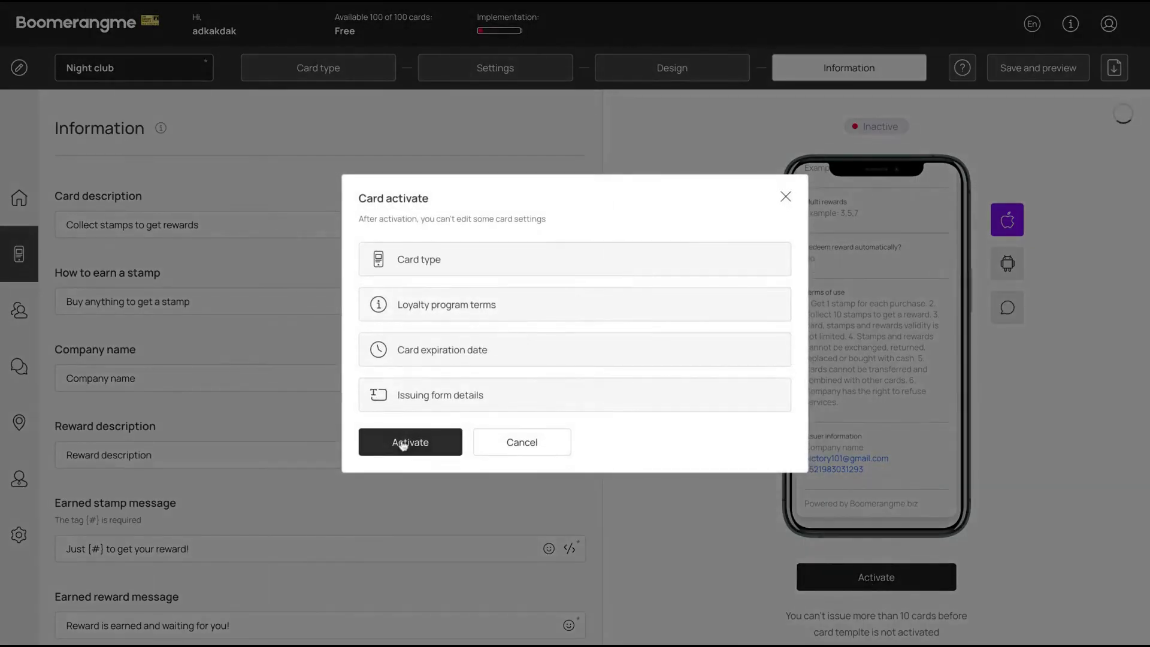
{"action": "left_click", "coordinate": [403, 443]}
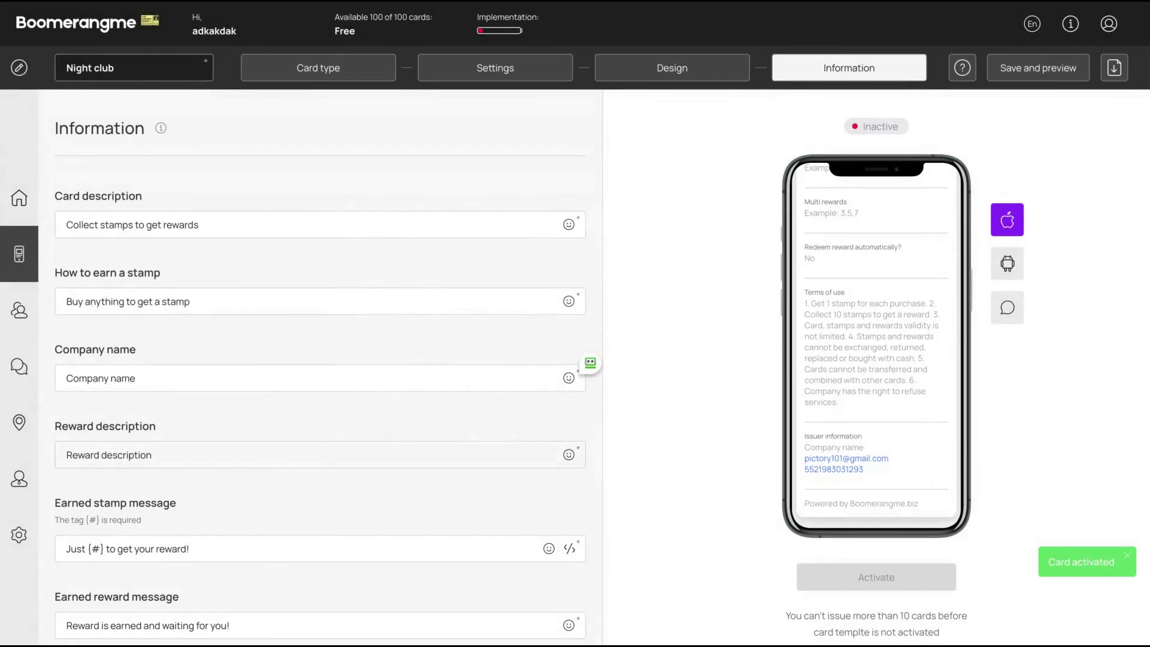
Save the card, copy its share link from the QR preview, and go to push notifications
{"action": "left_click", "coordinate": [1052, 76]}
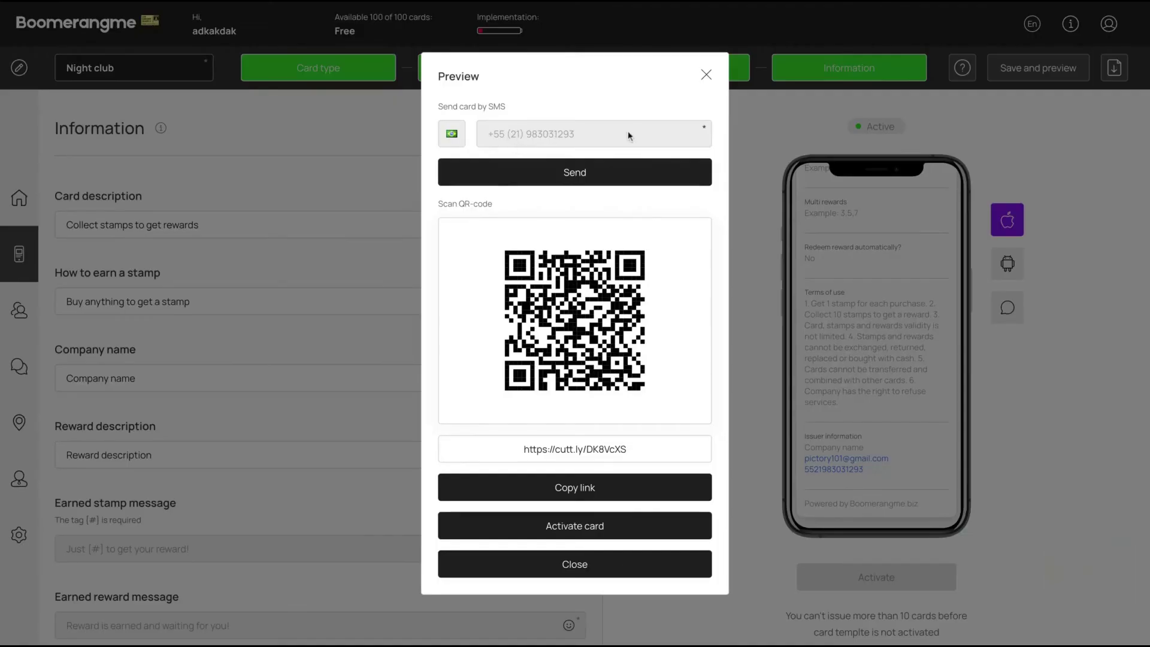
{"action": "left_click", "coordinate": [559, 487]}
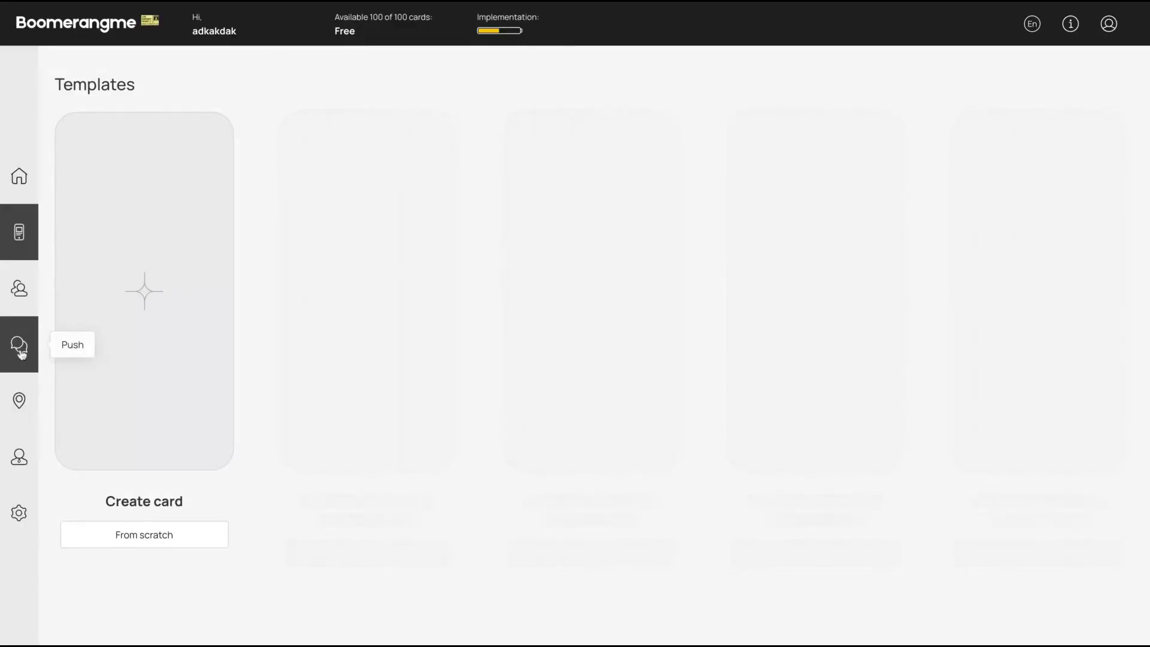
{"action": "left_click", "coordinate": [20, 354]}
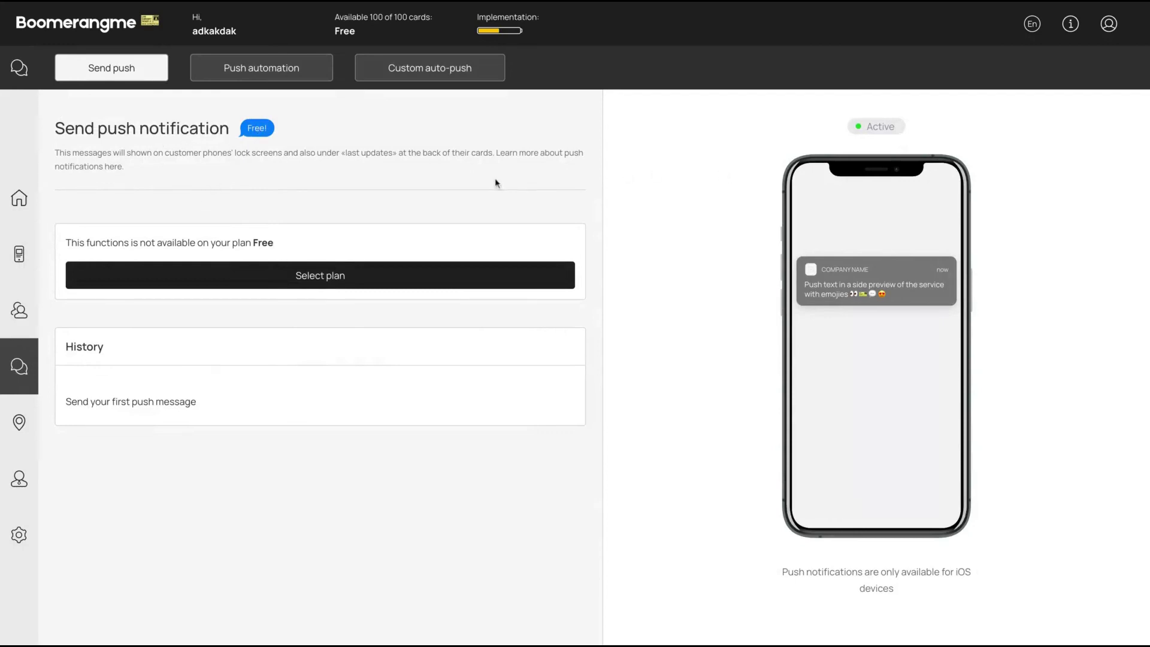
Pass through the Managers and Push pages to reach the geo-push Locations page
{"action": "scroll", "coordinate": [270, 298], "scroll_direction": "down", "scroll_amount": 1}
{"action": "left_click", "coordinate": [19, 497]}
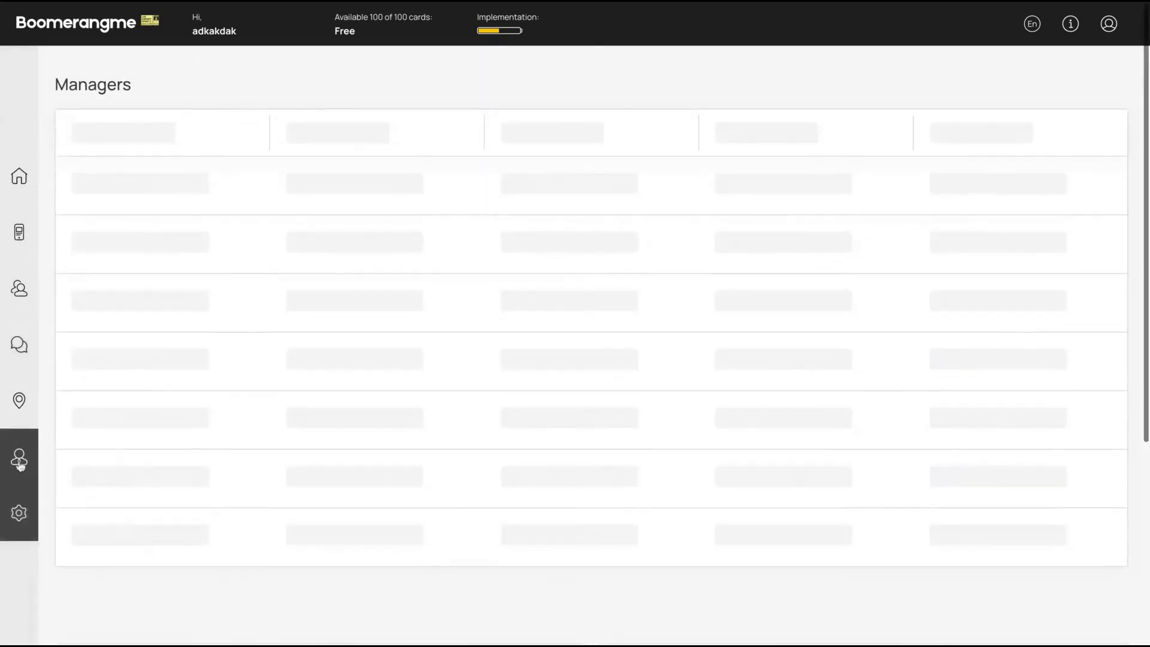
{"action": "left_click", "coordinate": [18, 360]}
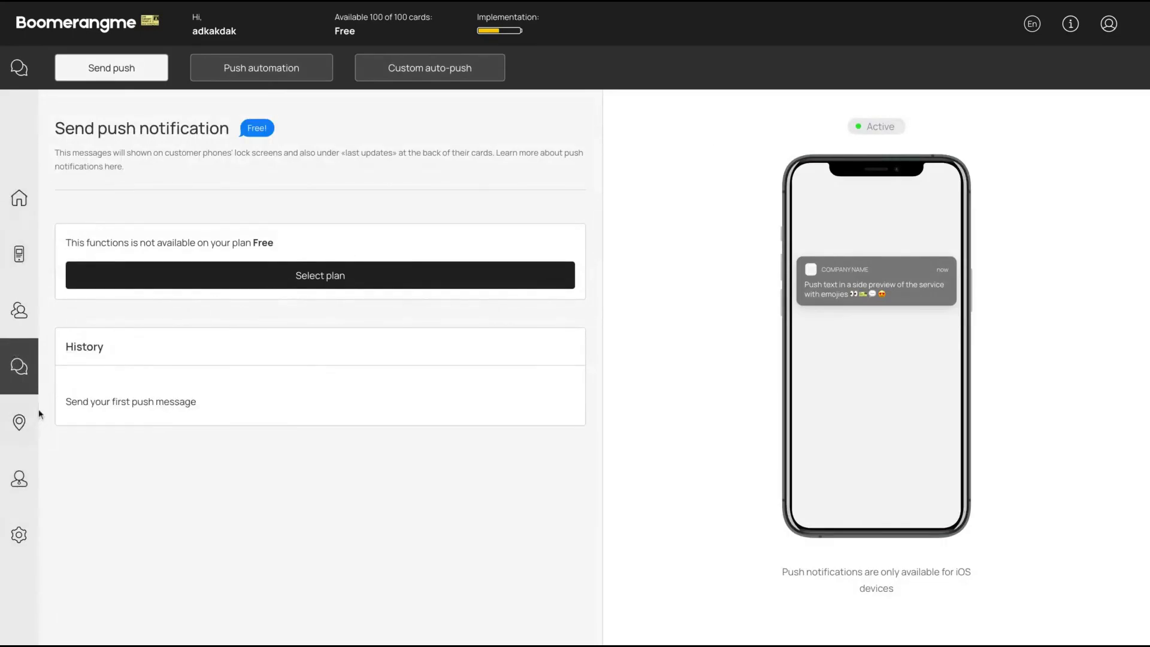
{"action": "left_click", "coordinate": [21, 424]}
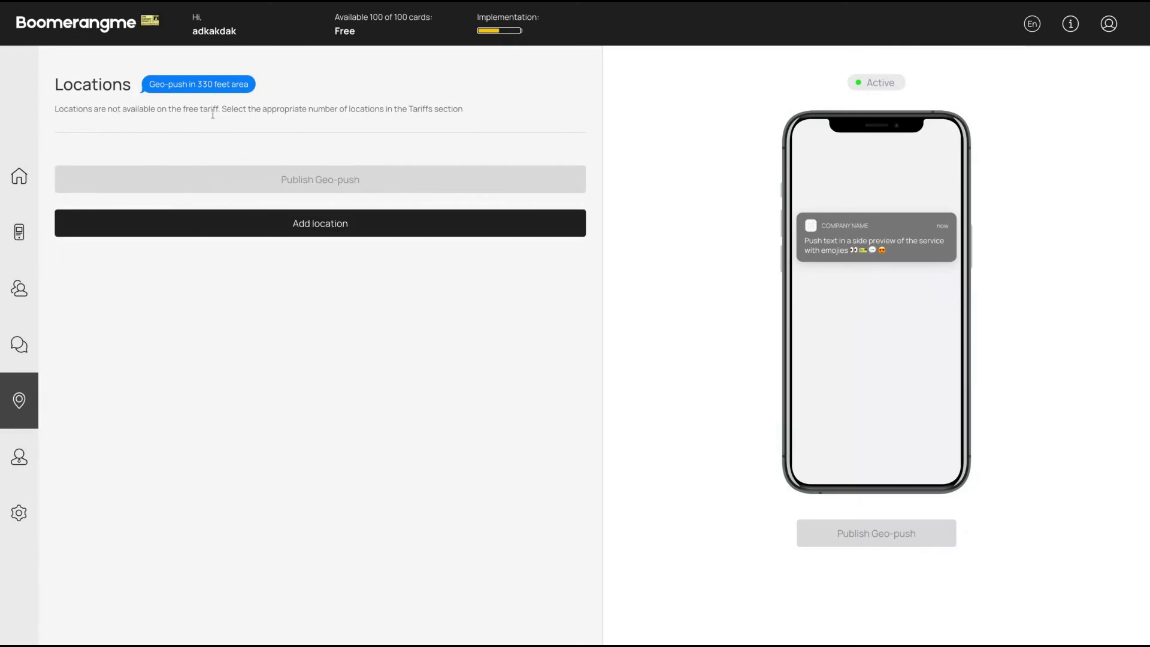
Look over the Add location form, then return to the Dashboard
{"action": "left_click", "coordinate": [351, 224]}
{"action": "scroll", "coordinate": [318, 290], "scroll_direction": "down", "scroll_amount": 1}
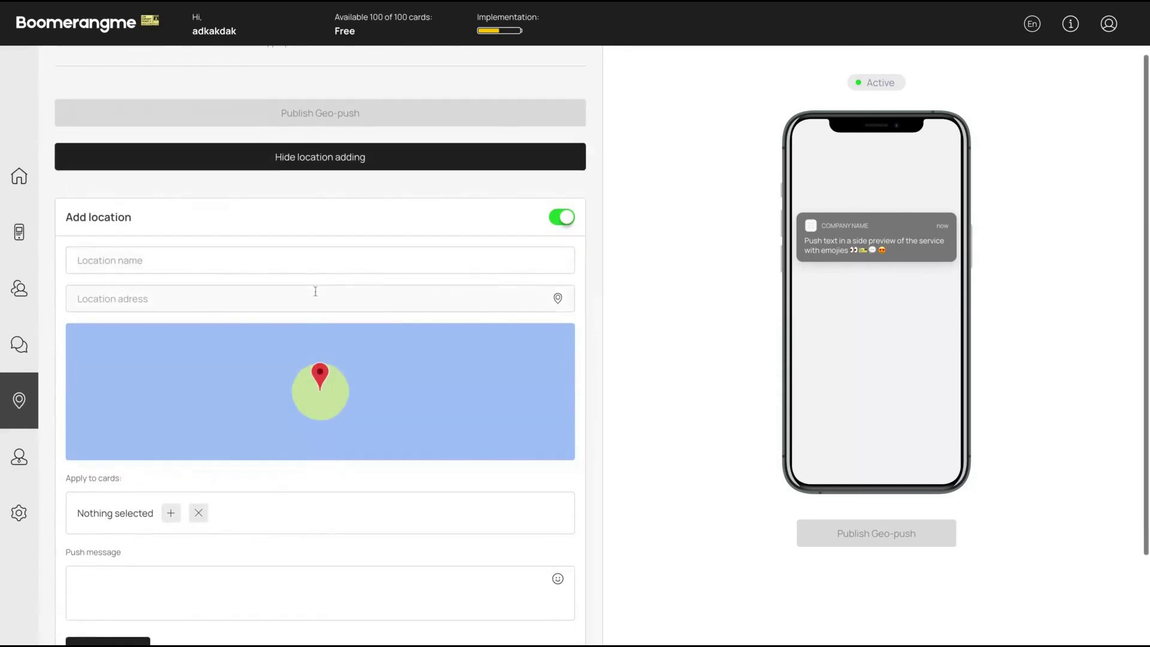
{"action": "scroll", "coordinate": [175, 350], "scroll_direction": "down", "scroll_amount": 2}
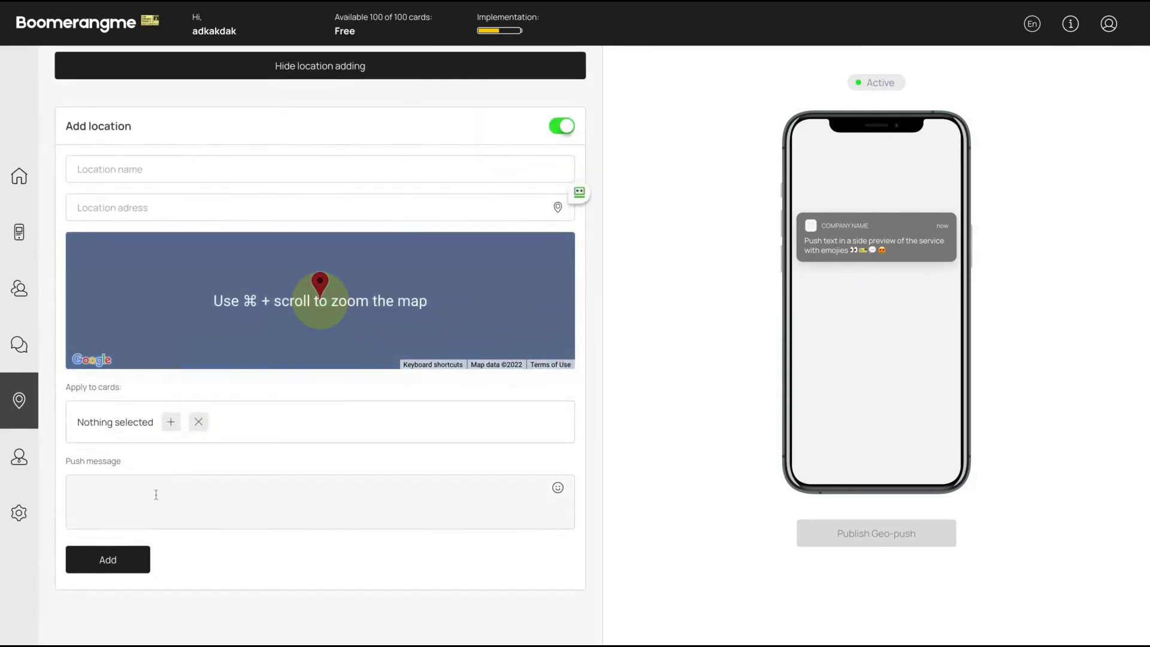
{"action": "scroll", "coordinate": [419, 270], "scroll_direction": "up", "scroll_amount": 3}
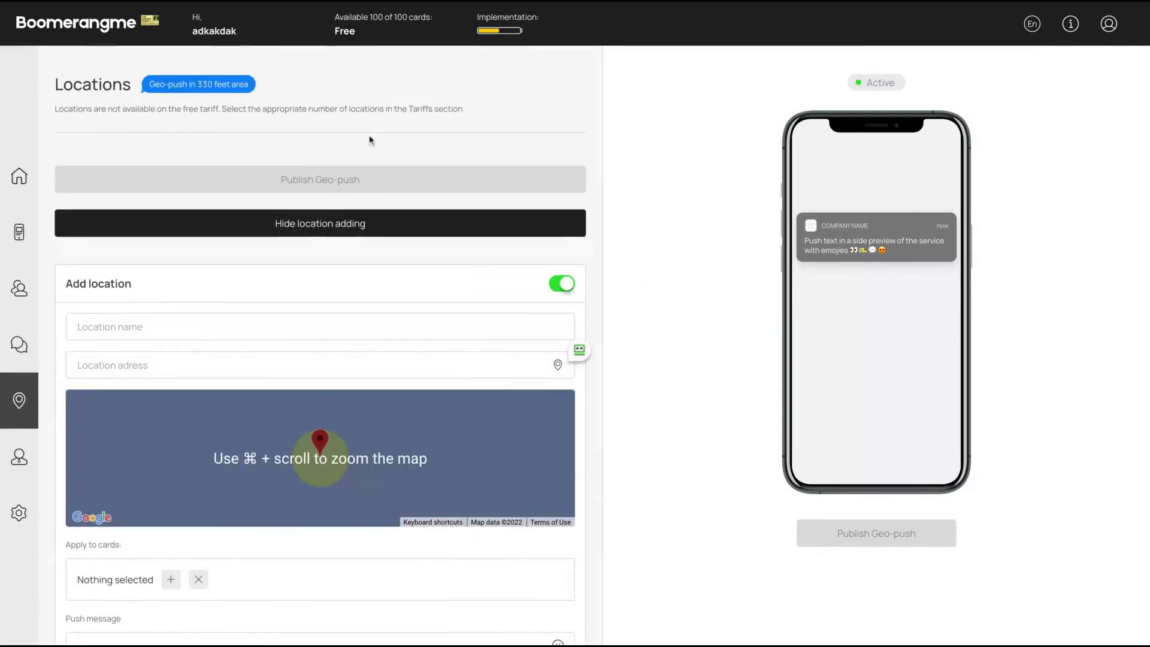
{"action": "left_click", "coordinate": [19, 176]}
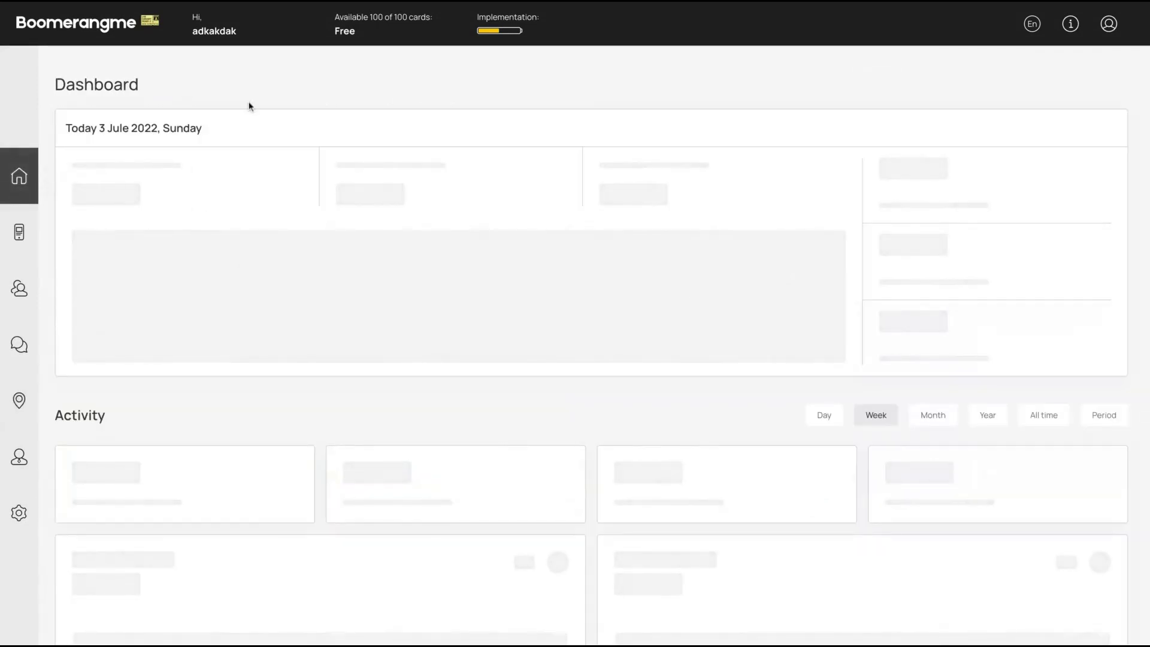